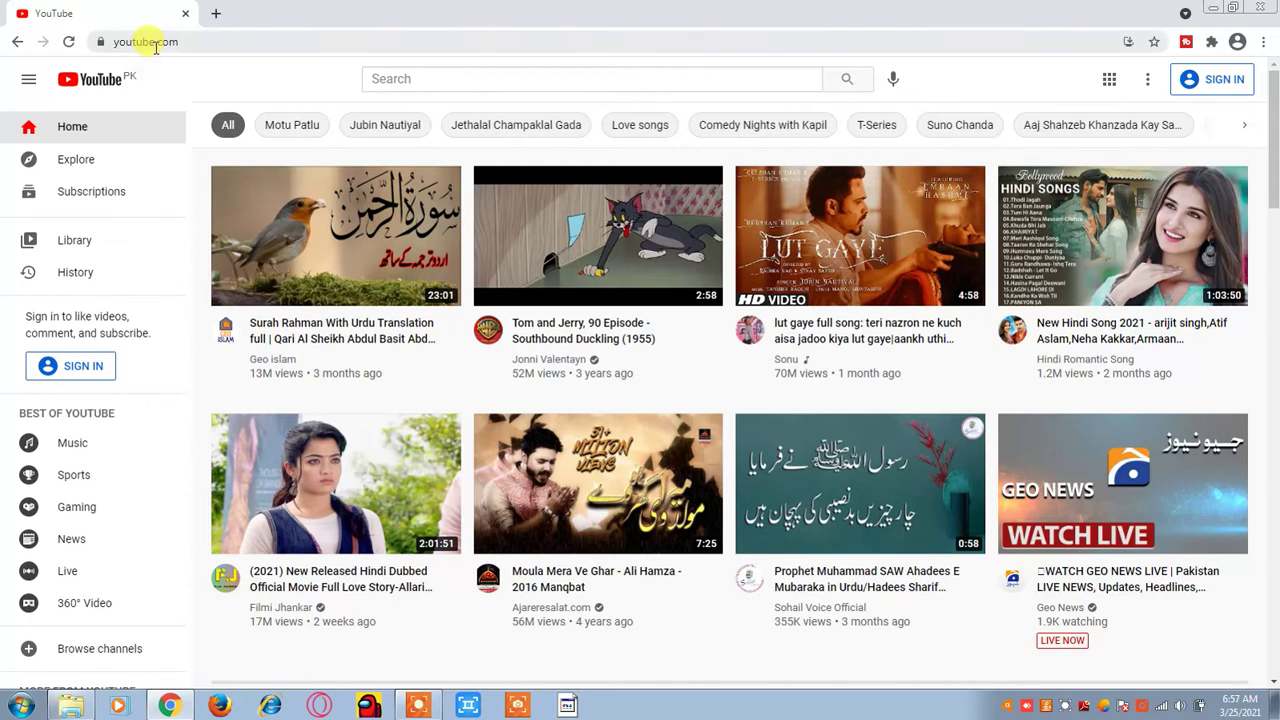
- Sign in to YouTube with the Project Management Google account and its password
left_click(211, 42)
left_click(225, 42)
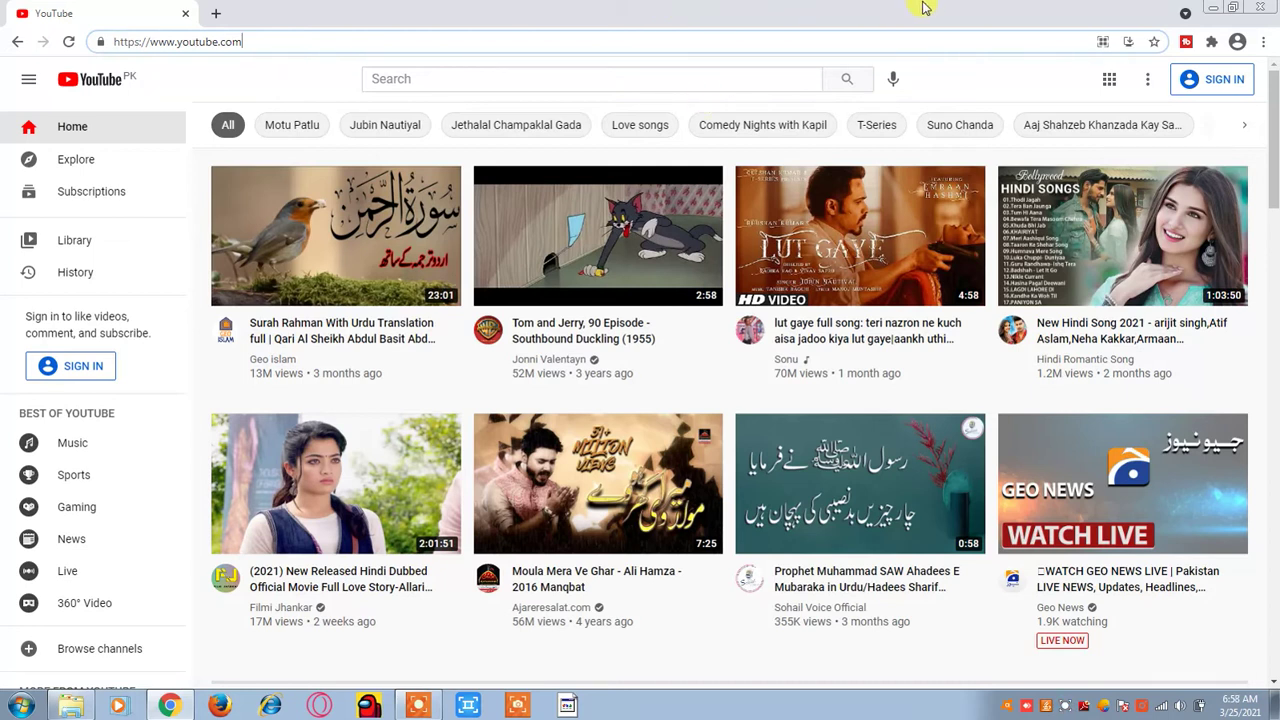
left_click(1205, 90)
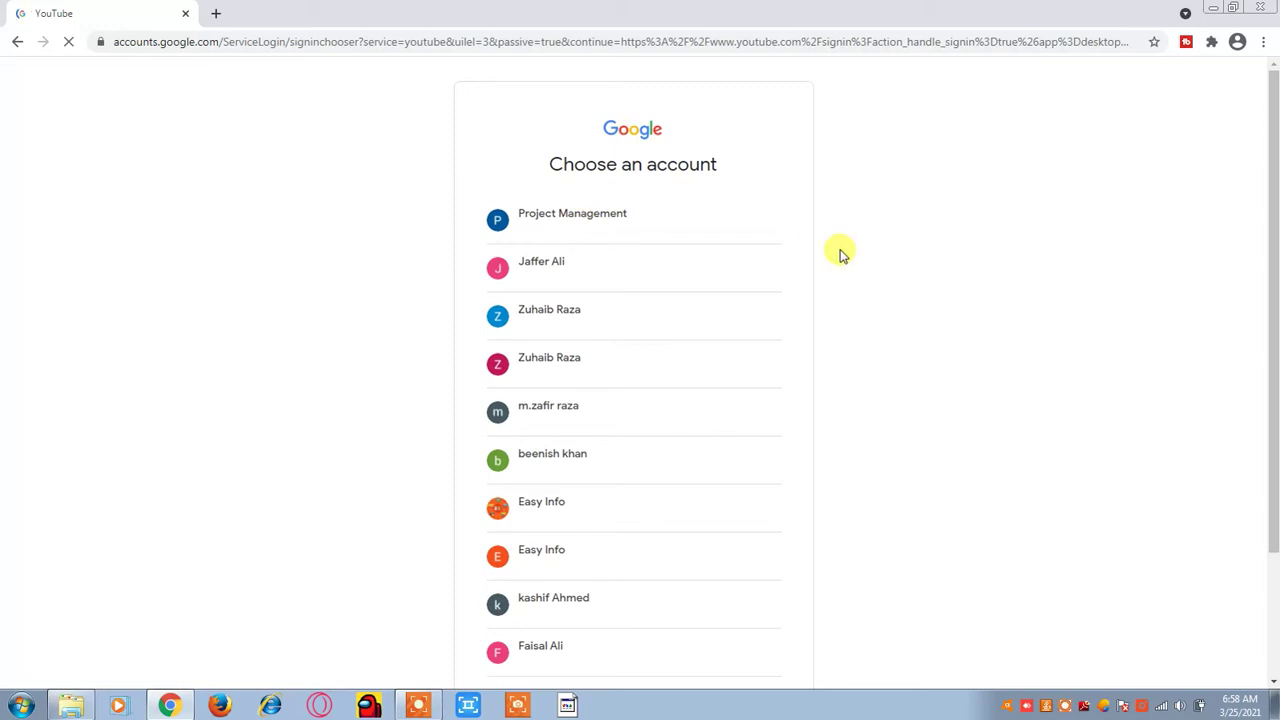
left_click(566, 218)
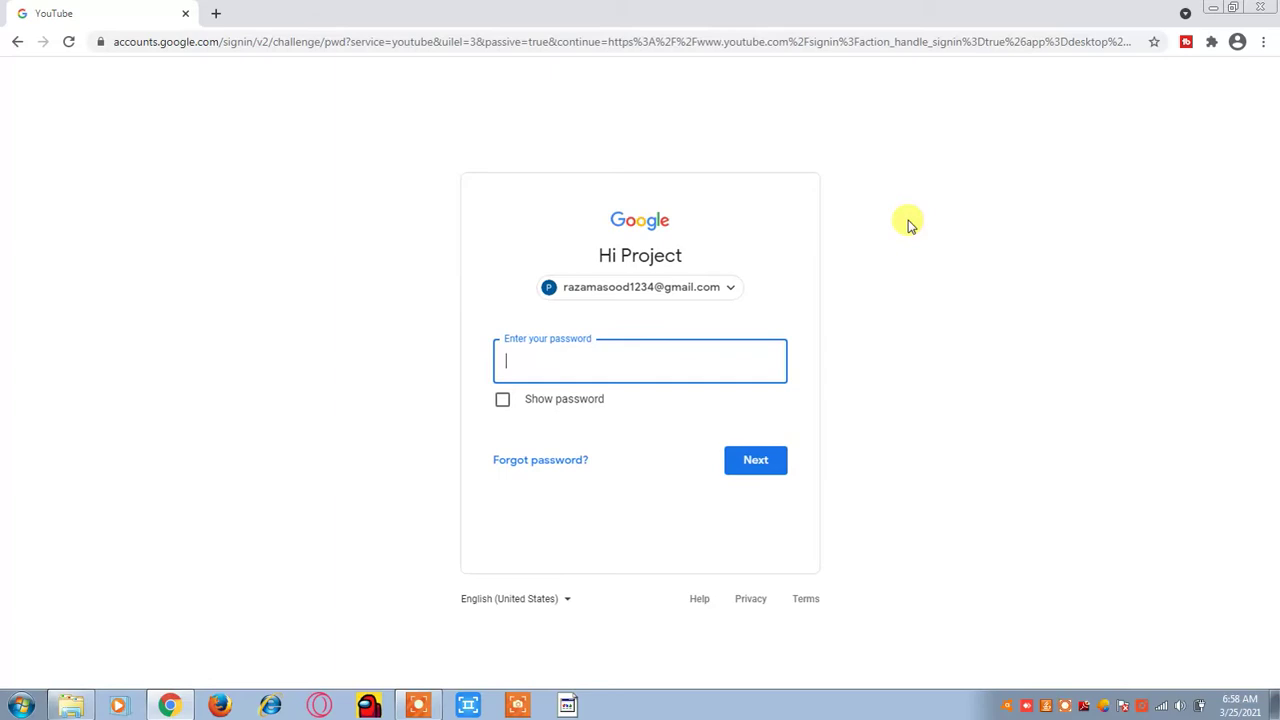
type("********")
key("Return")
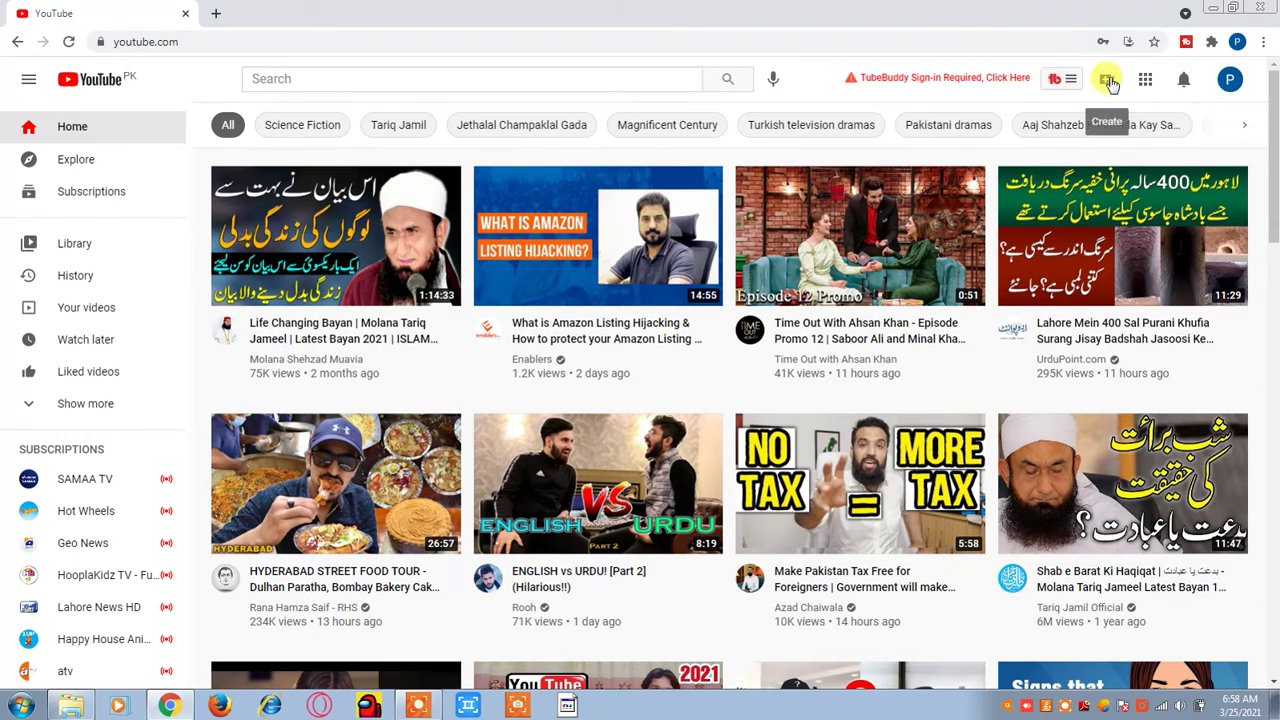
- Choose Upload video from the Create menu to open the Upload videos dialog
left_click(1110, 85)
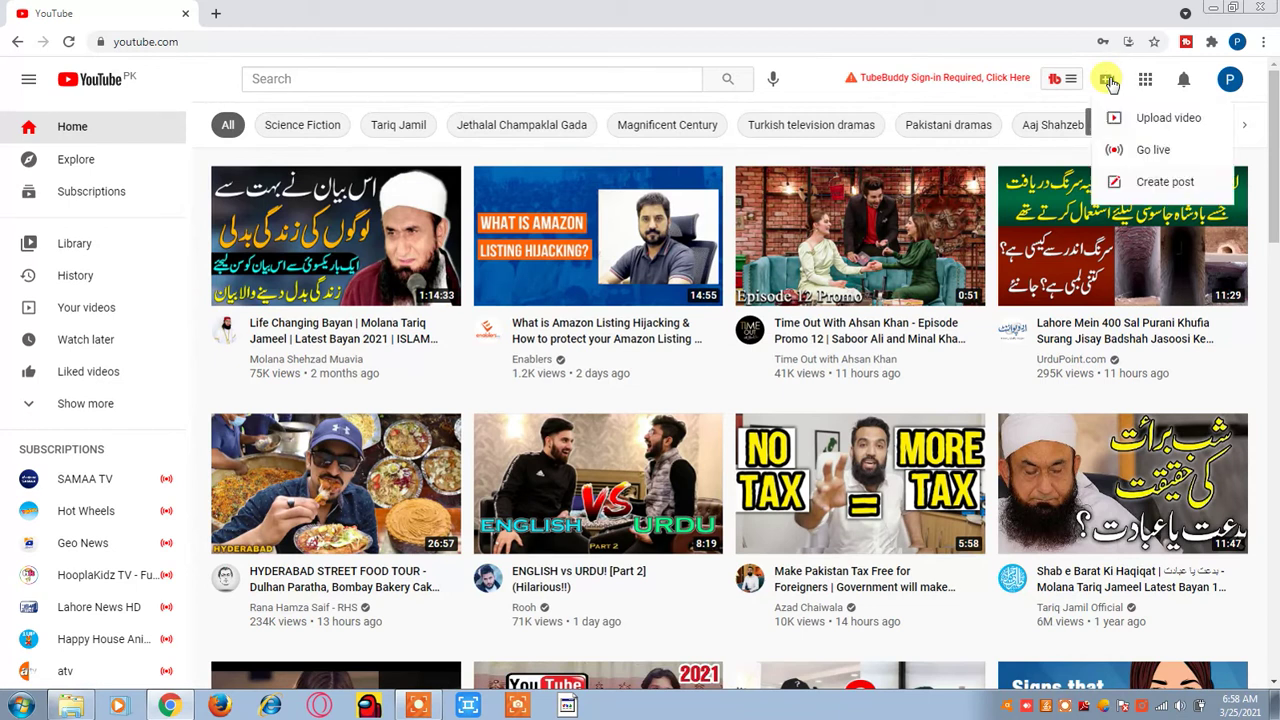
left_click(1146, 120)
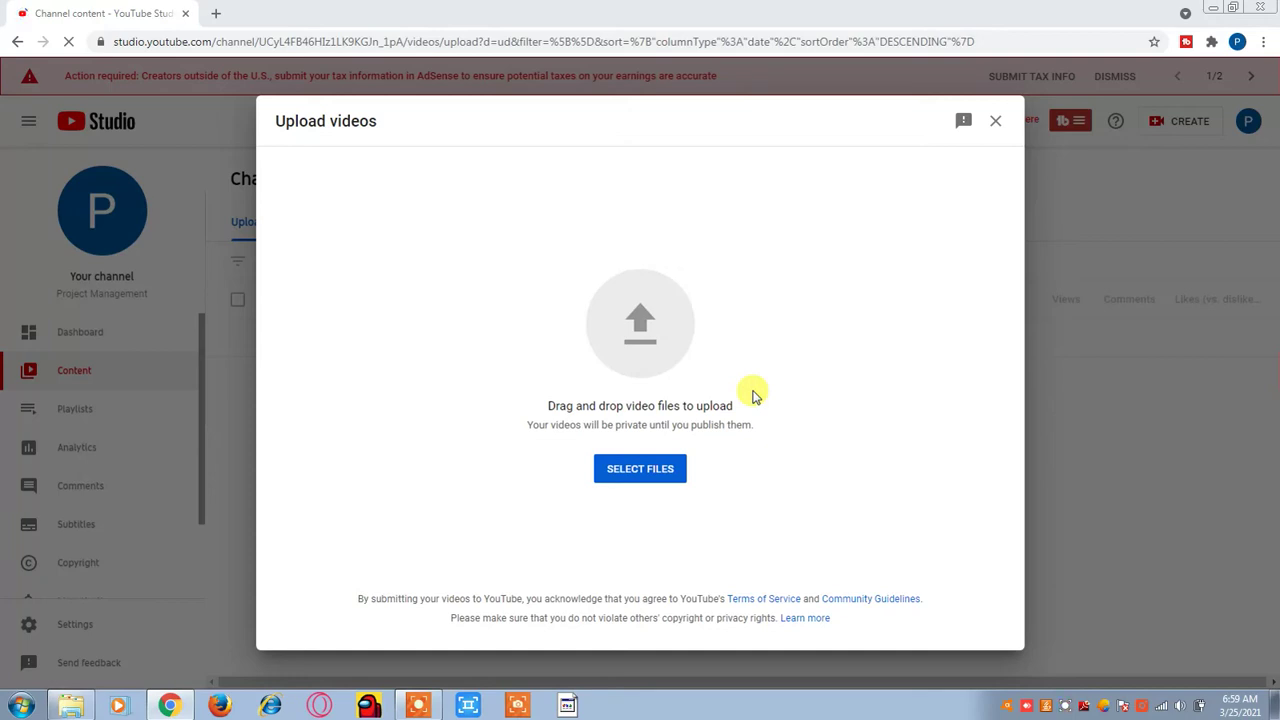
- Select the 'How to upload video in facebook' file from the computer to upload
left_click(466, 336)
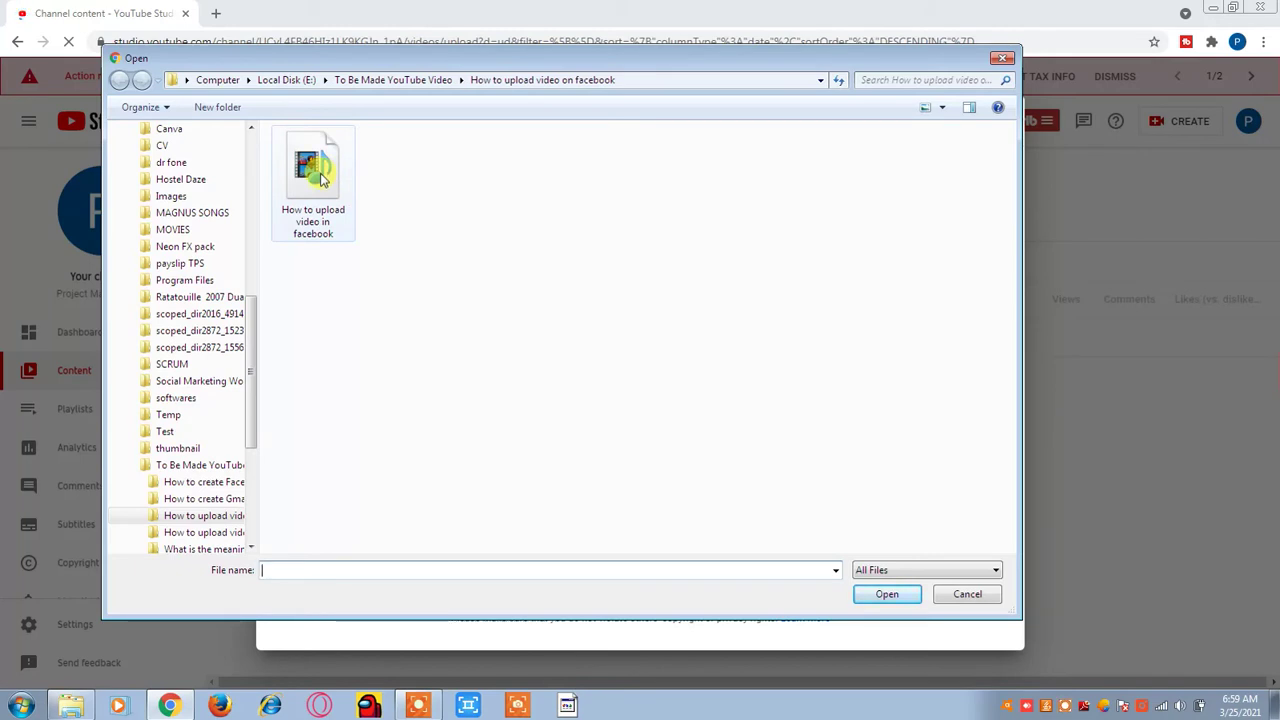
left_click(320, 178)
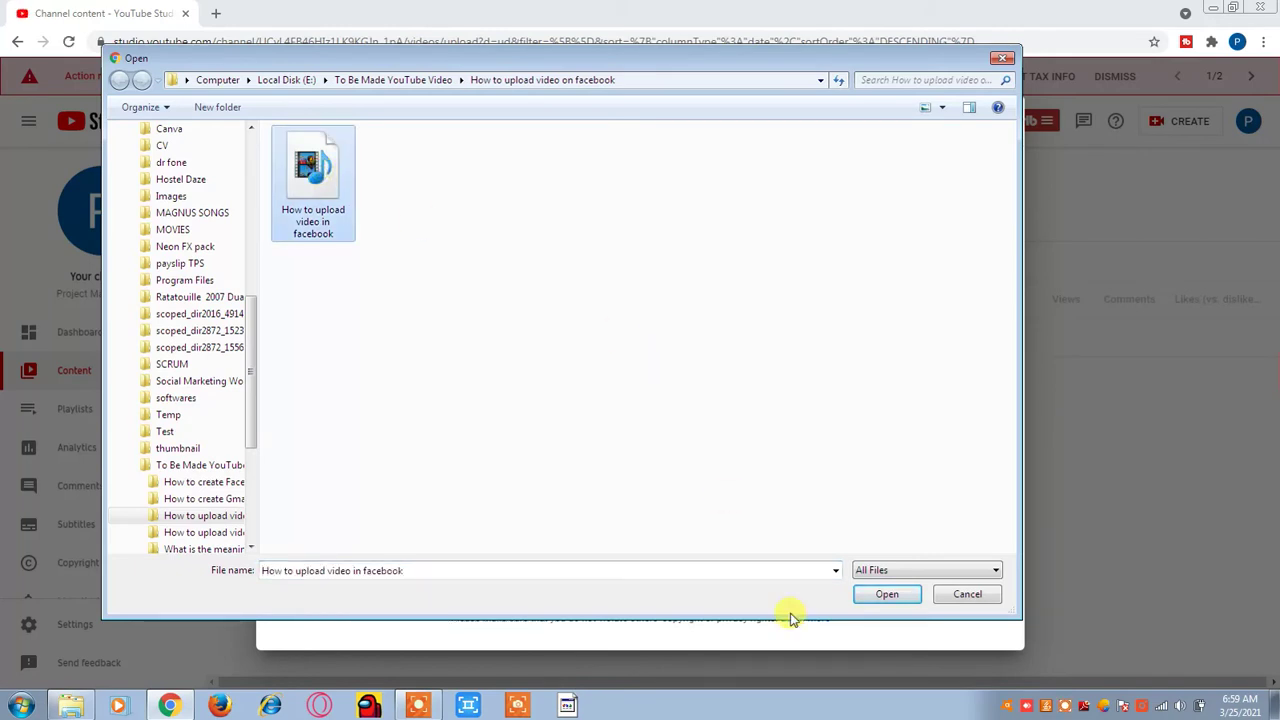
left_click(877, 596)
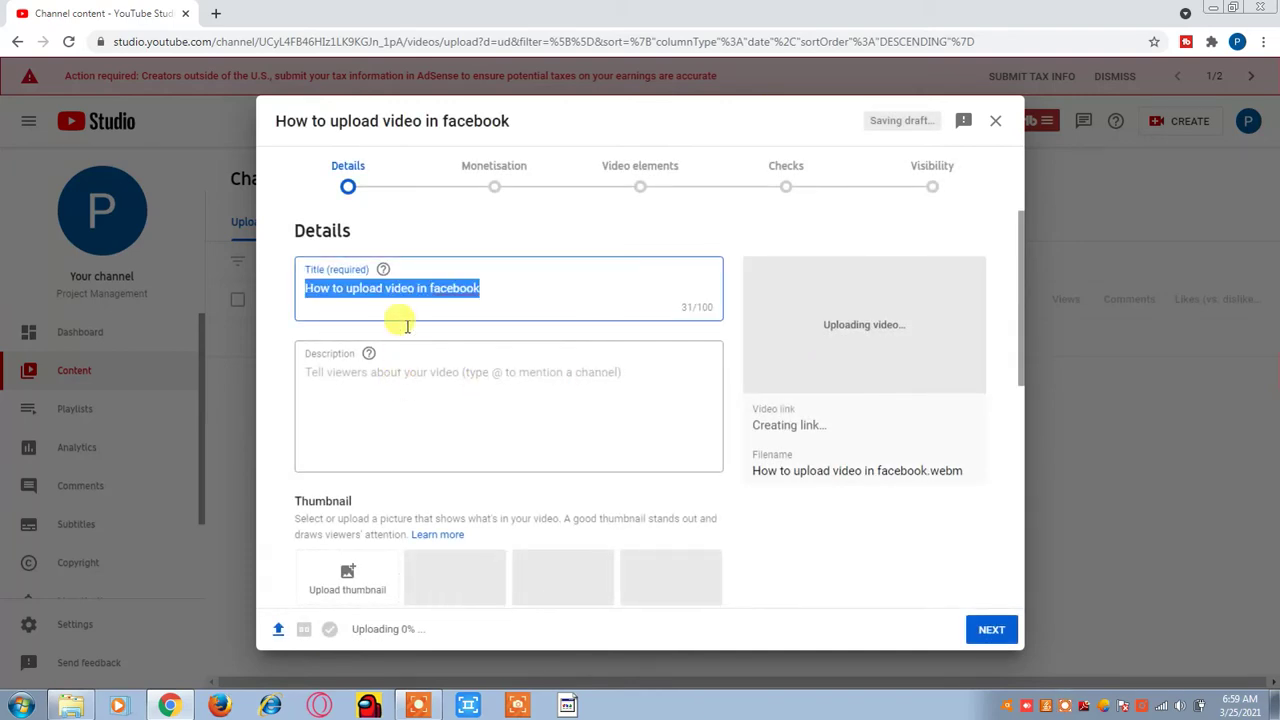
- Enter the description 'How to upload video on facebook'
left_click(386, 381)
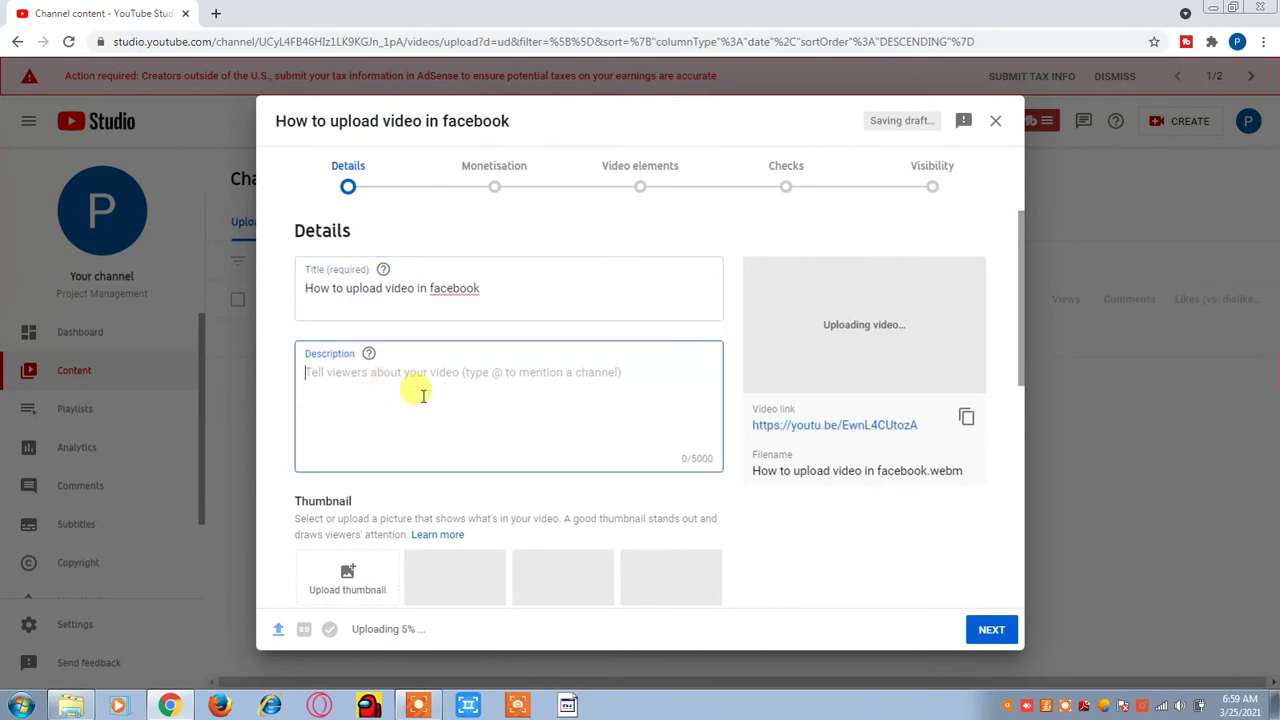
type("How to")
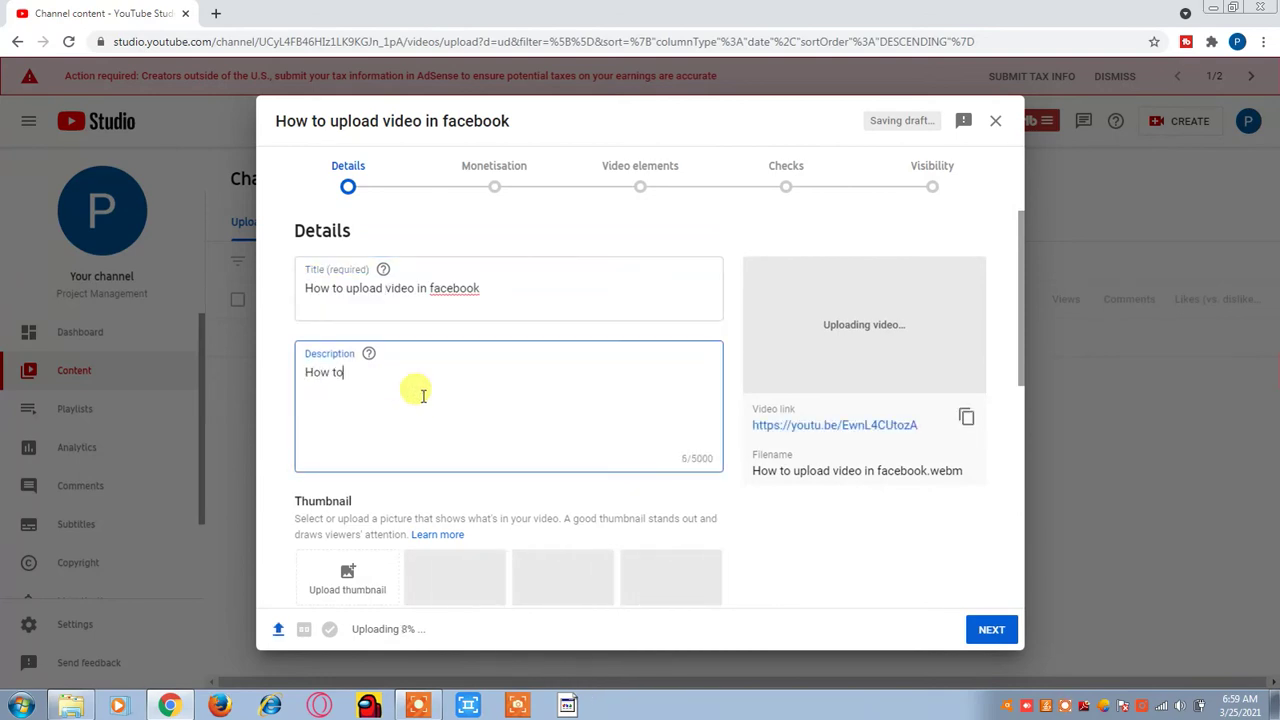
type(" upload v")
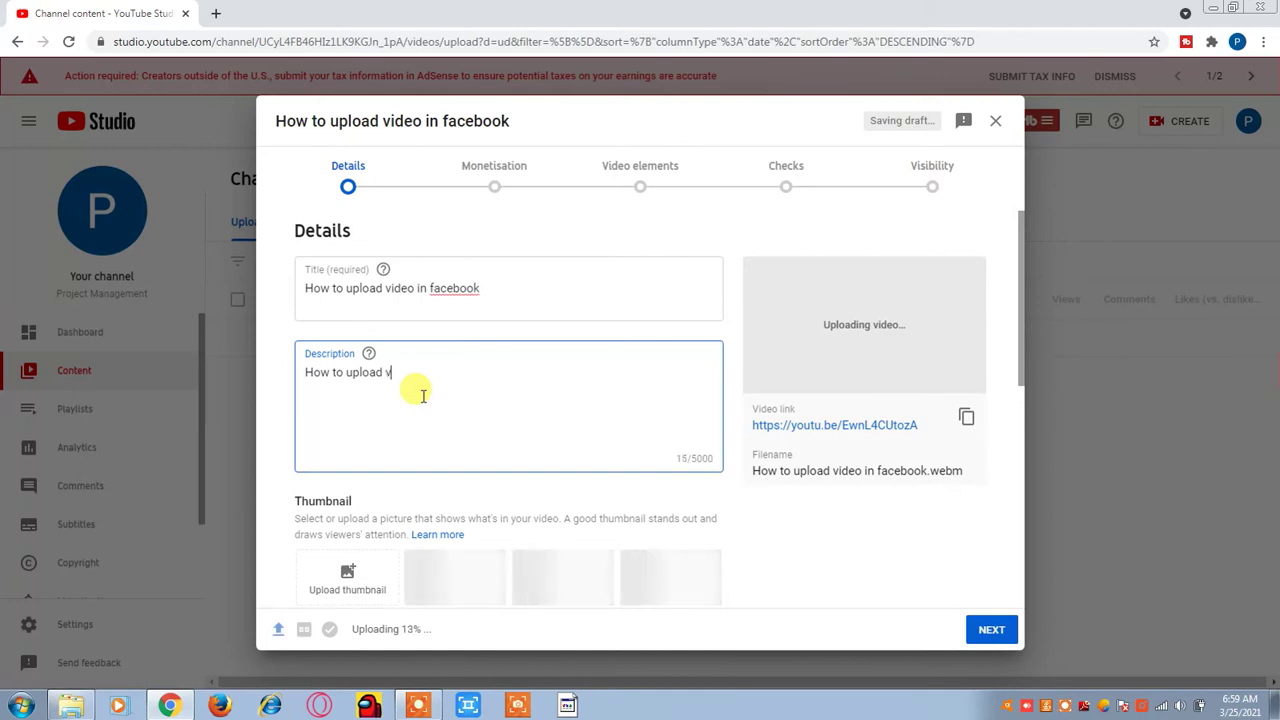
type("ideo on ")
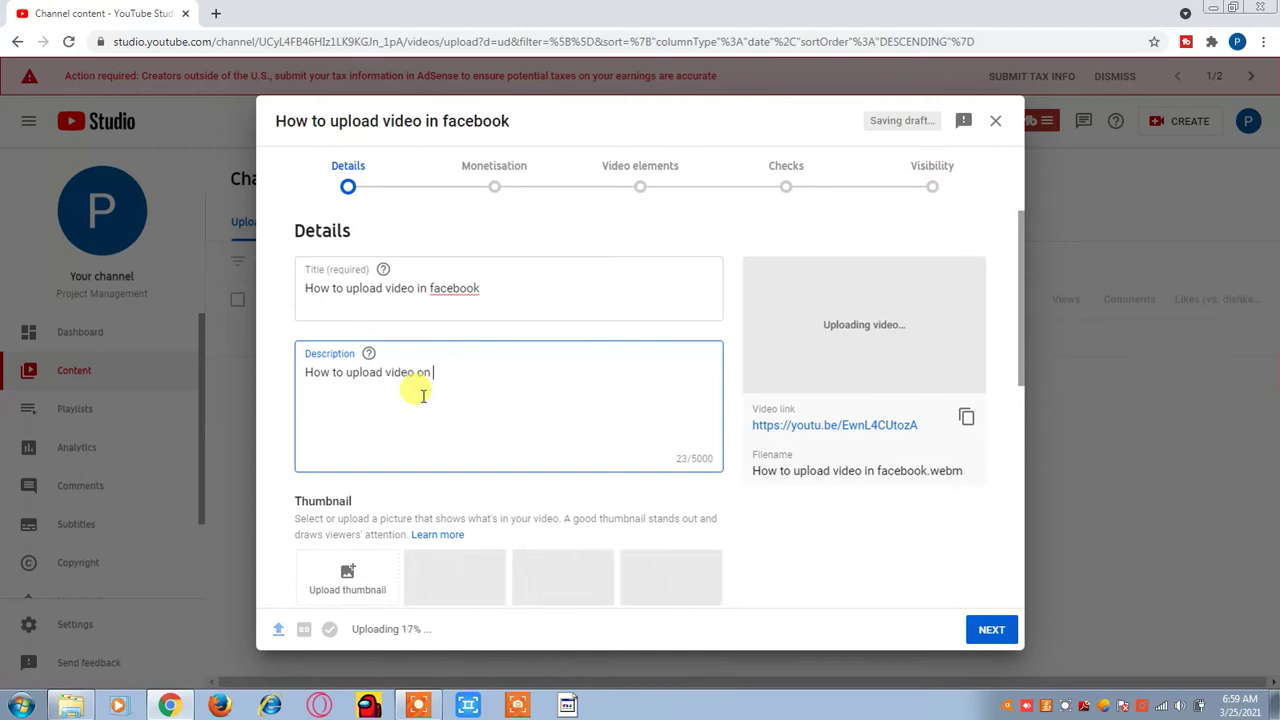
type("facebook")
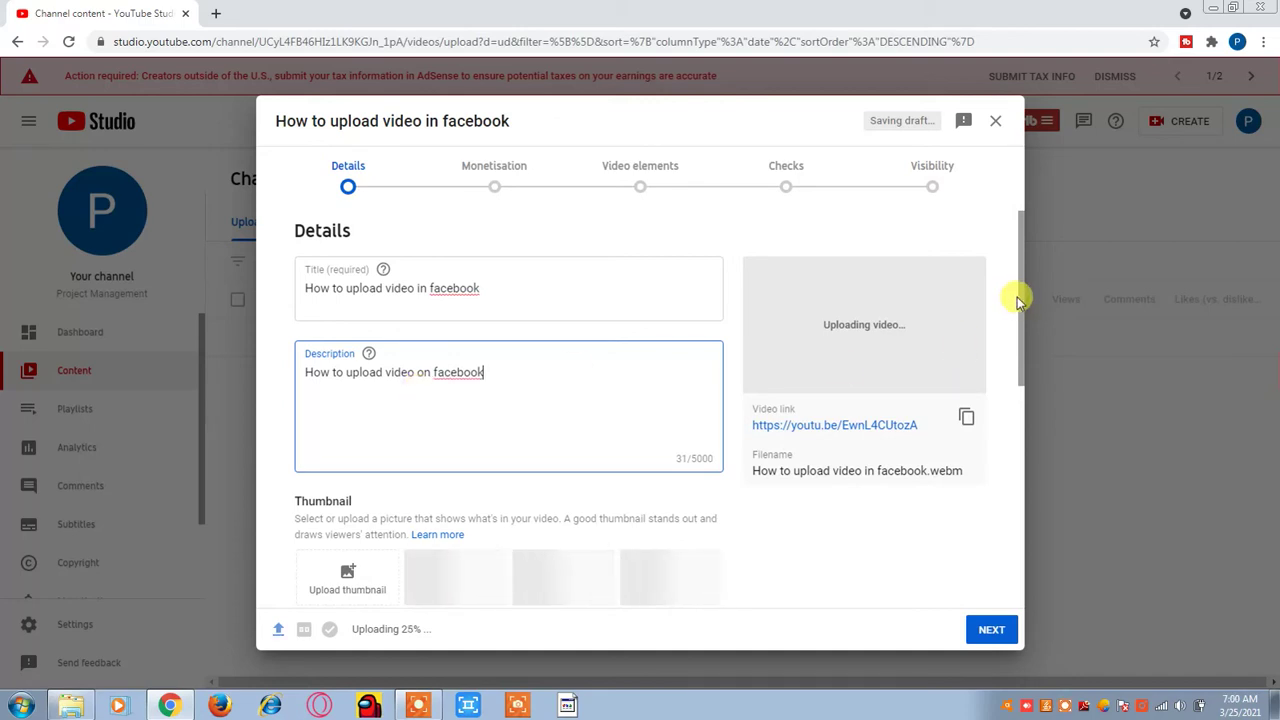
left_click_drag(1024, 300, 1020, 371)
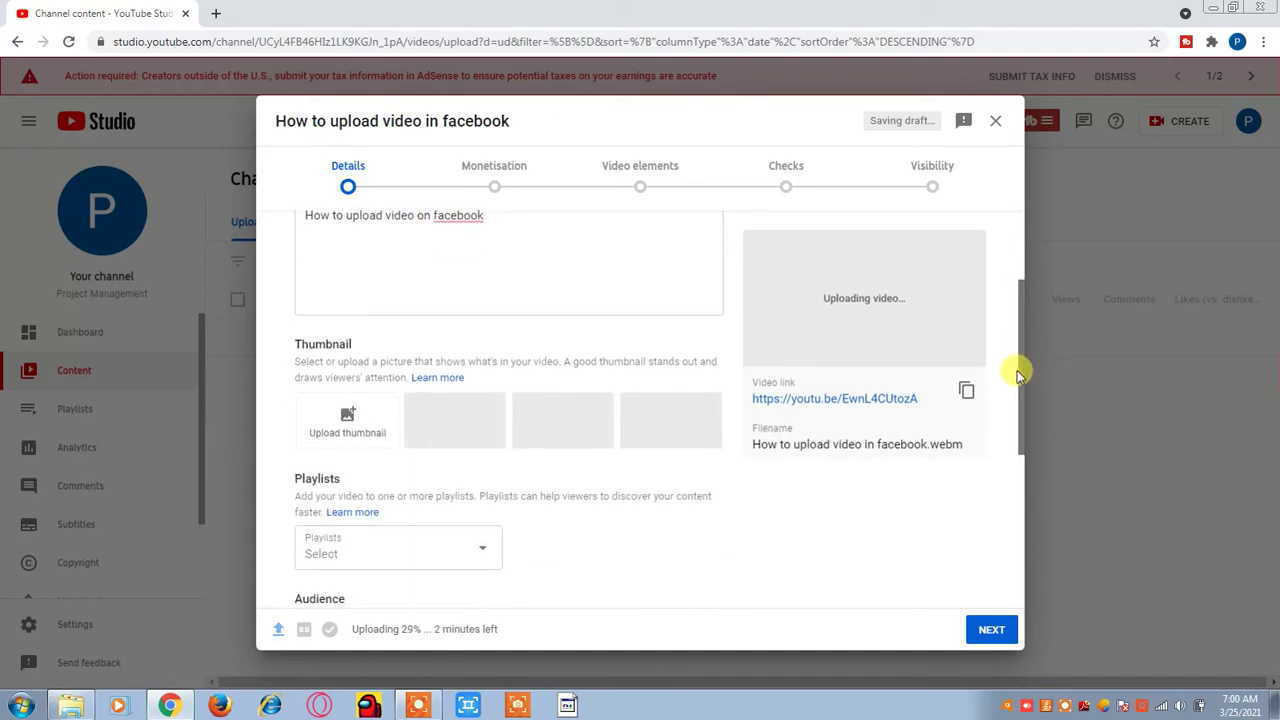
- Set the Servant Leader image from the servant leader in Scrum folder as the thumbnail
left_click(344, 410)
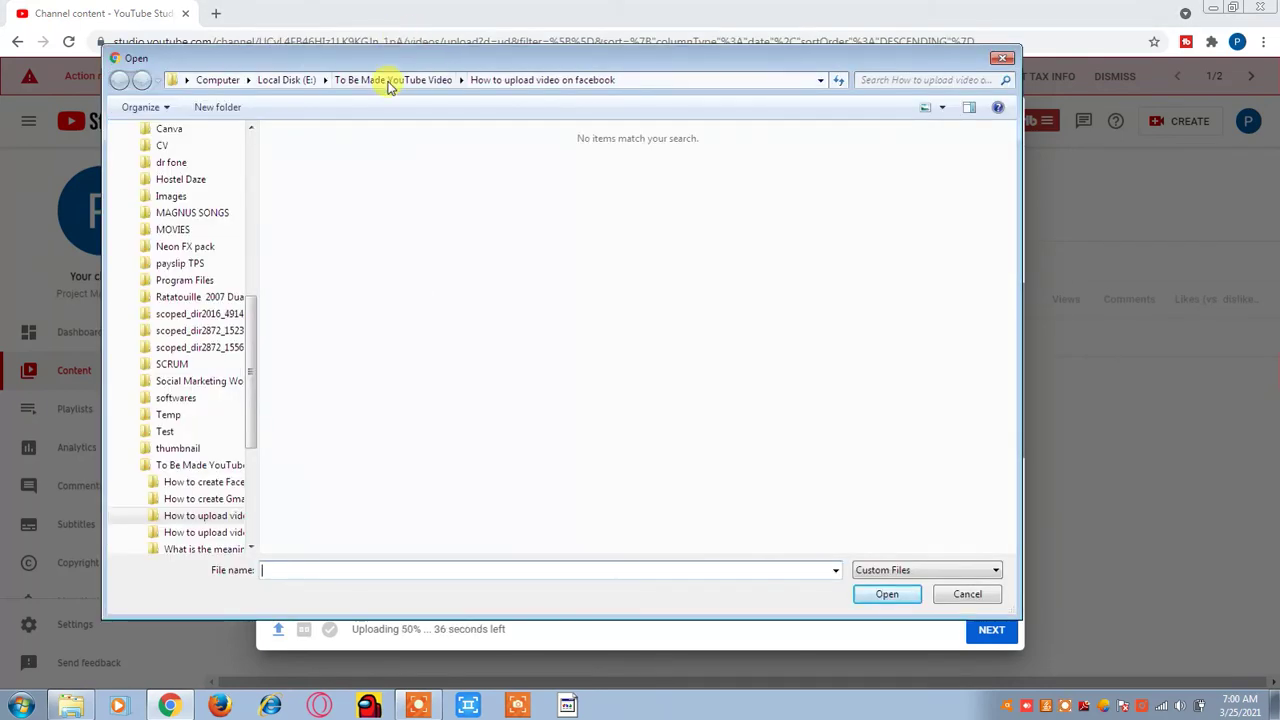
left_click(390, 82)
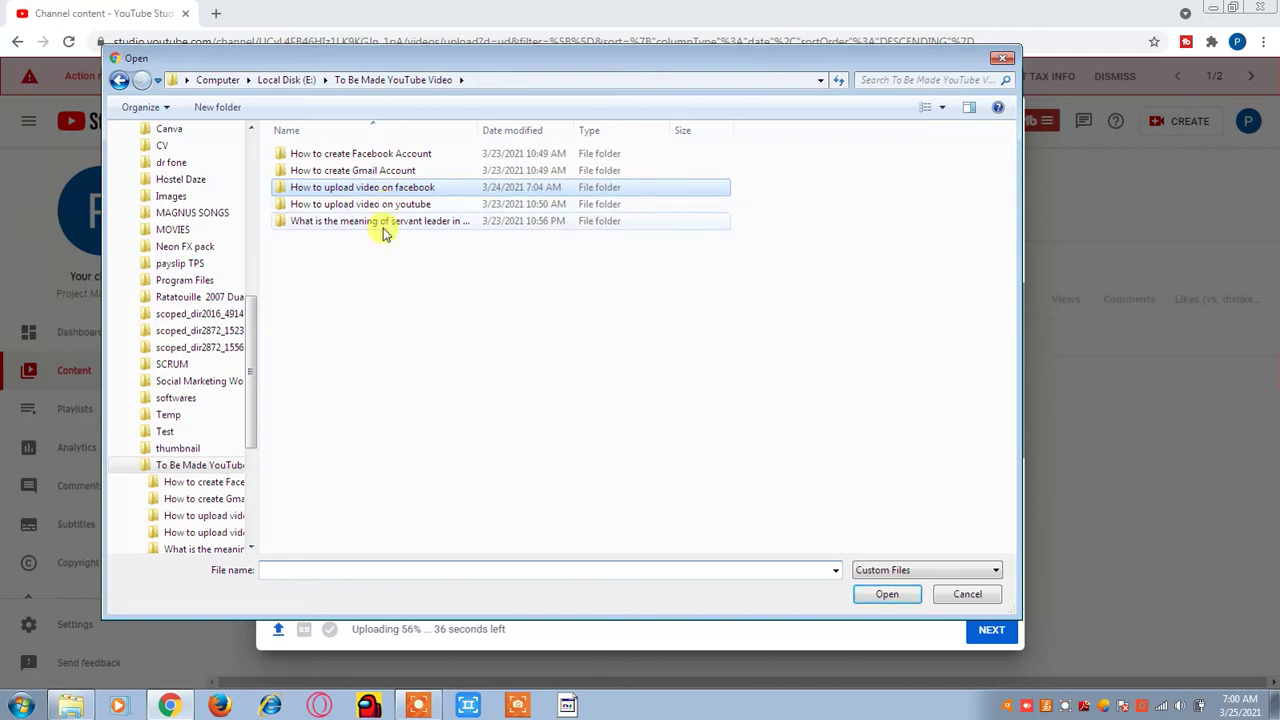
left_click(385, 228)
double_click(385, 230)
left_click(386, 160)
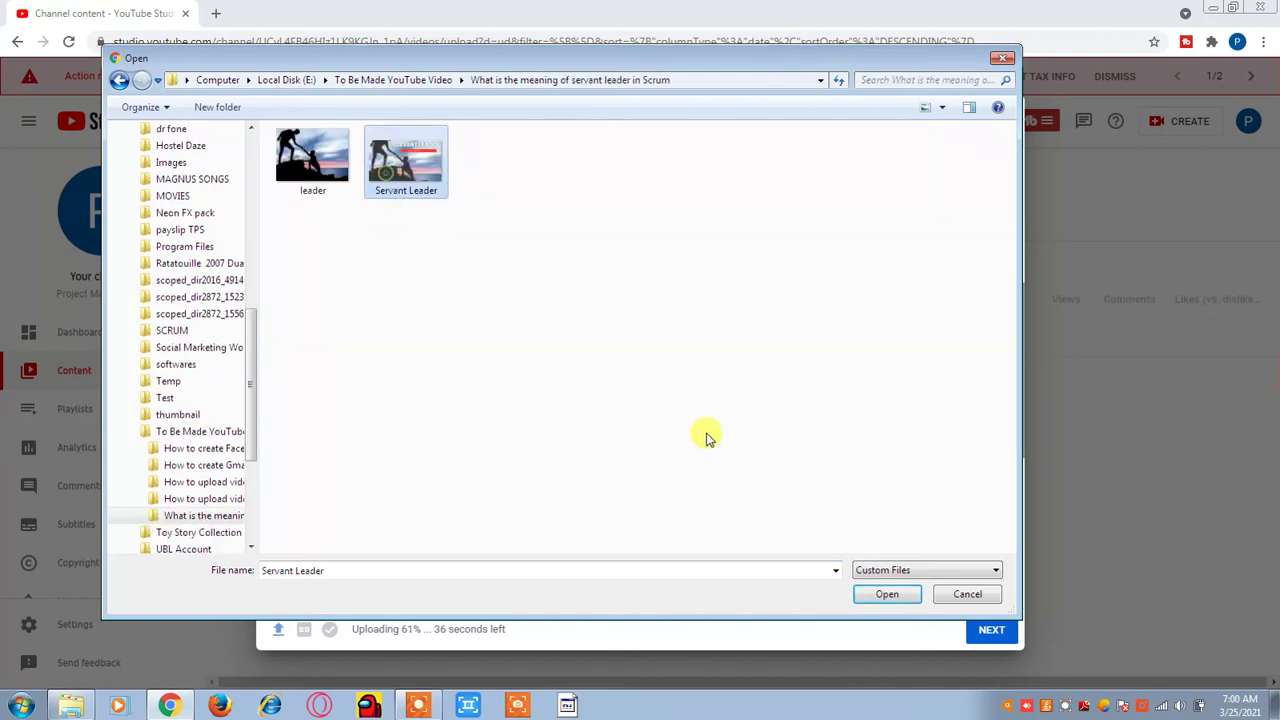
left_click(889, 596)
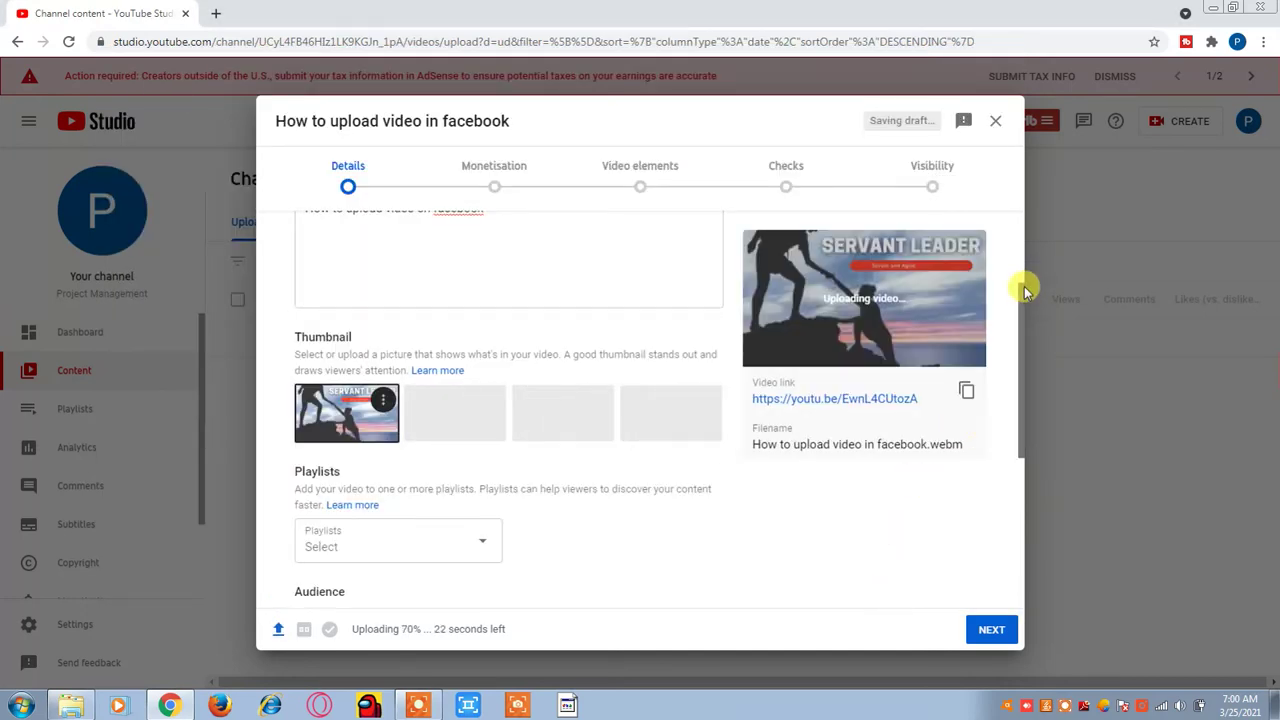
- Under the extra settings, add the tags 'facebook' and 'video'
left_click_drag(1023, 288, 1000, 569)
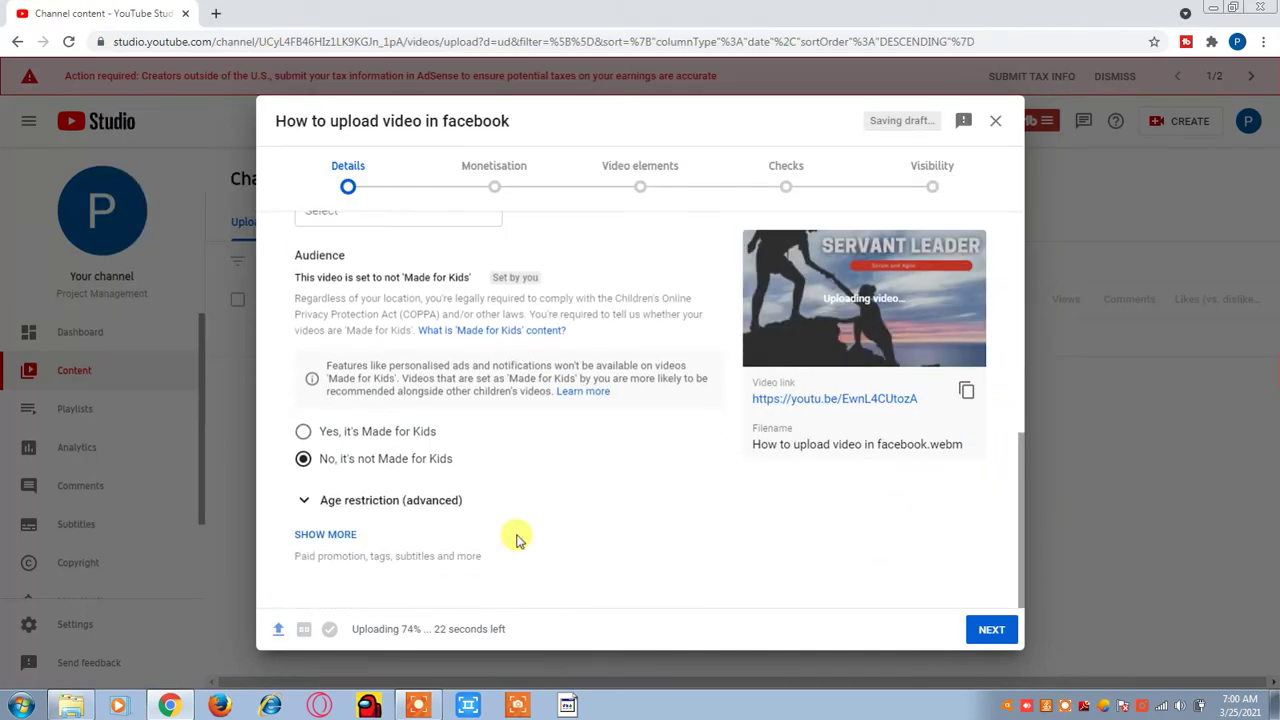
left_click(298, 536)
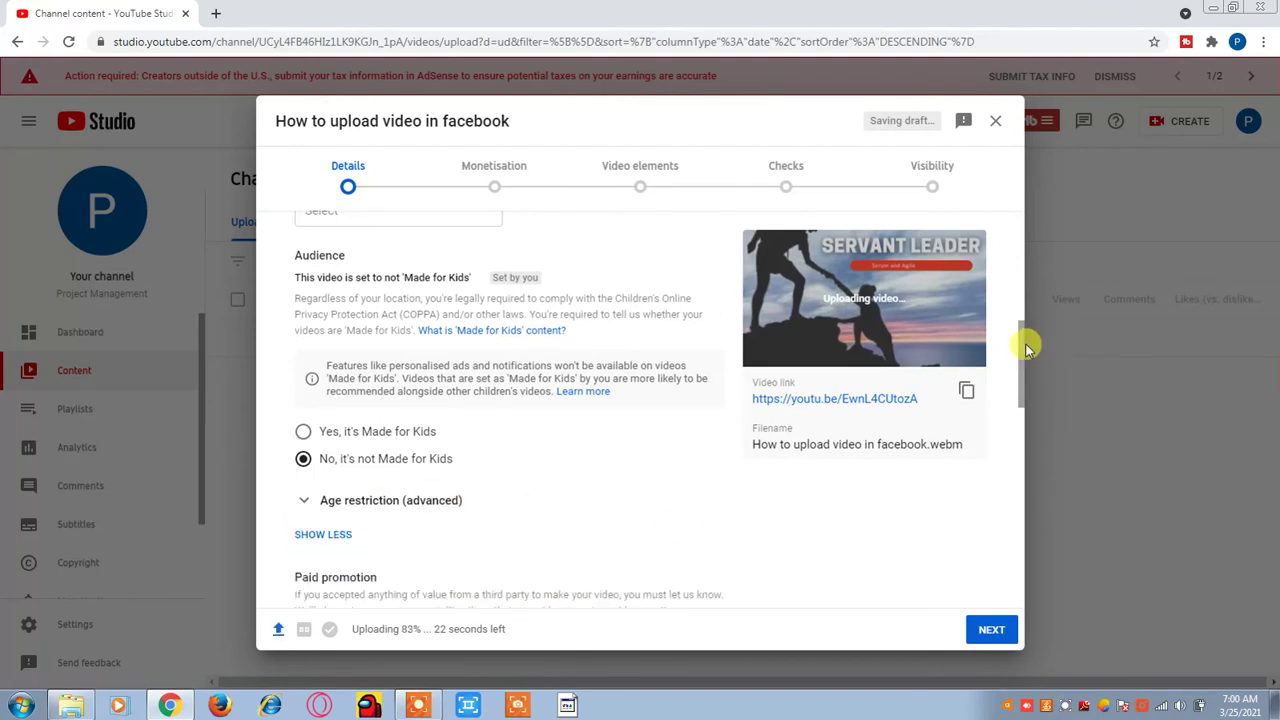
left_click_drag(1022, 383, 997, 432)
left_click(964, 514)
left_click_drag(1023, 344, 1020, 430)
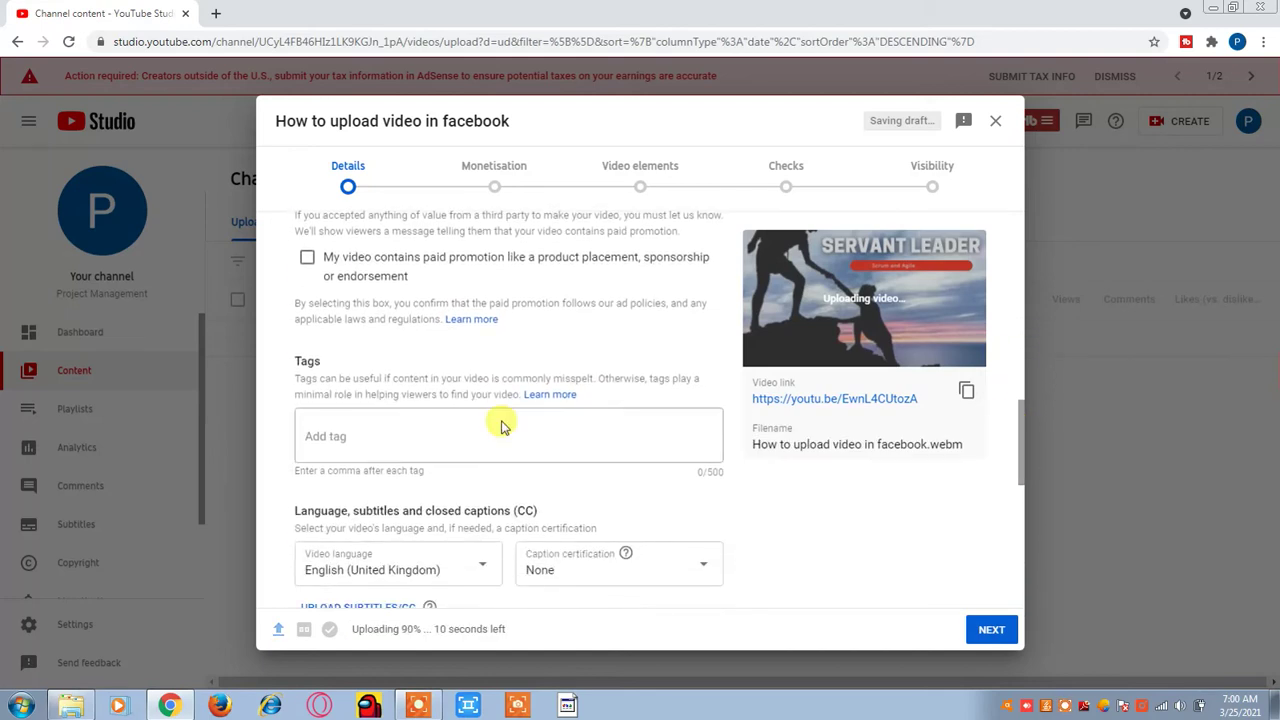
left_click(385, 441)
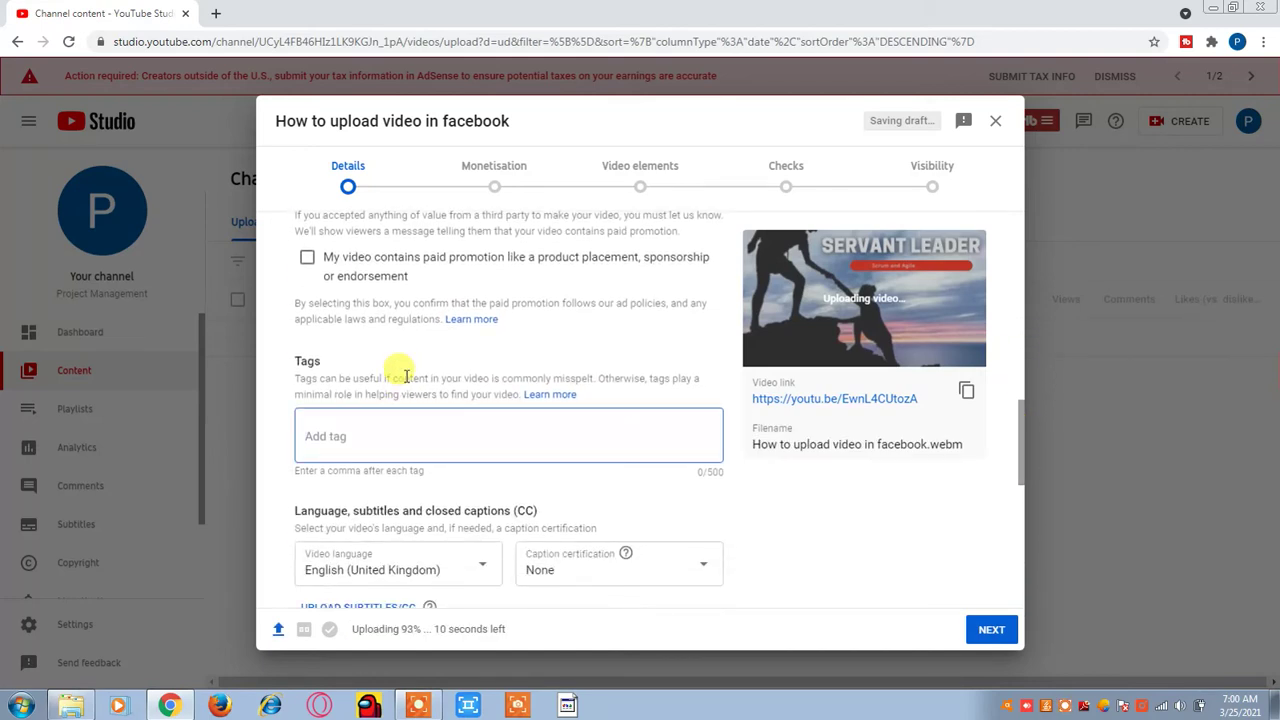
type("facebook")
type(",video,")
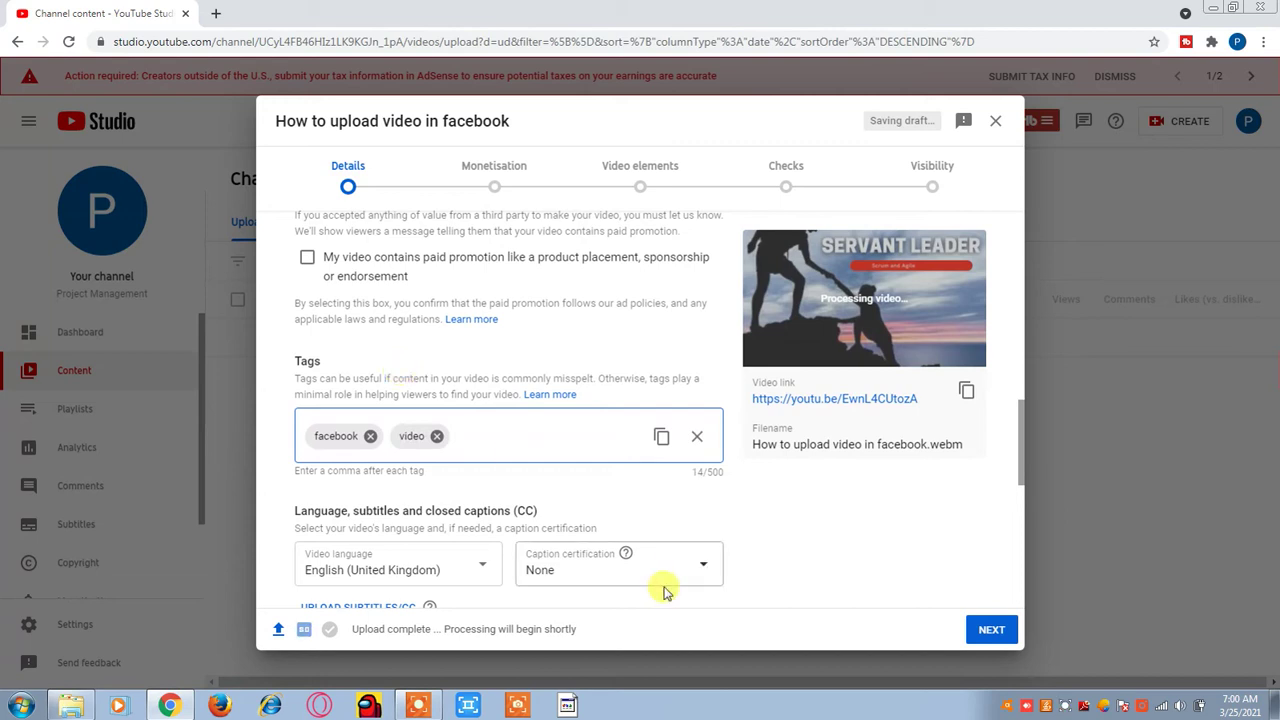
- Turn monetisation on for the video
left_click(990, 628)
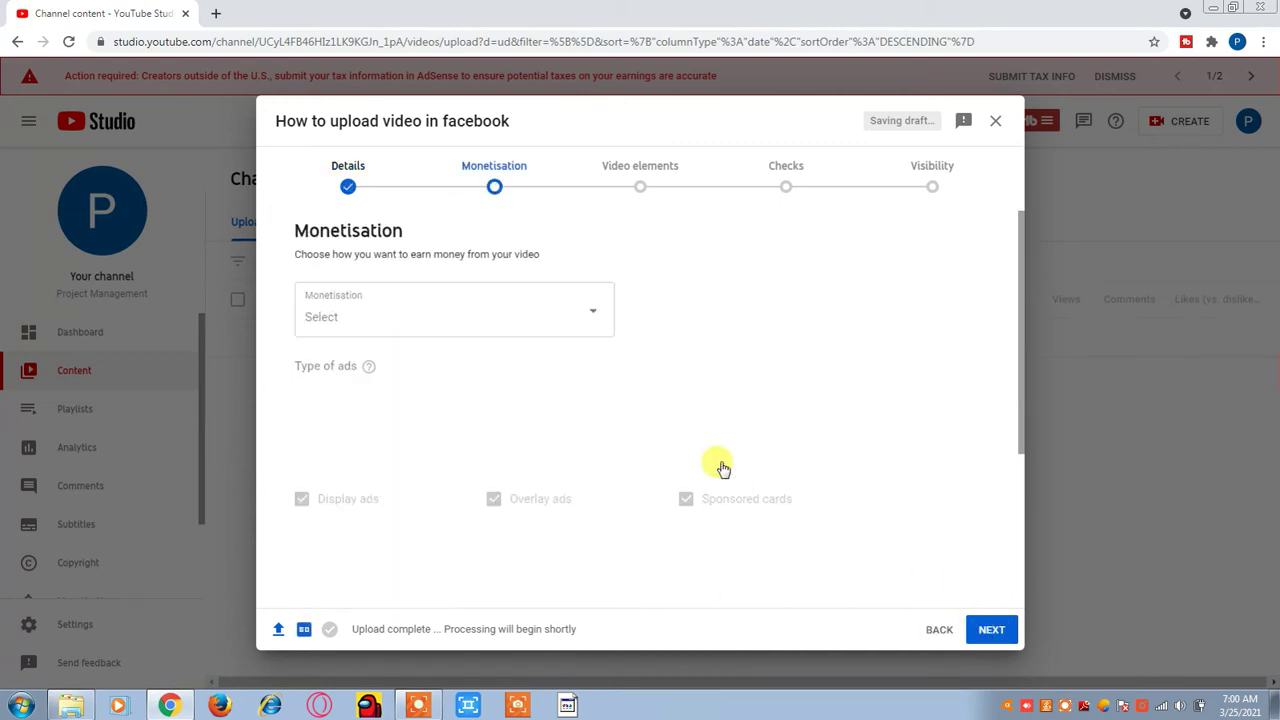
left_click(590, 314)
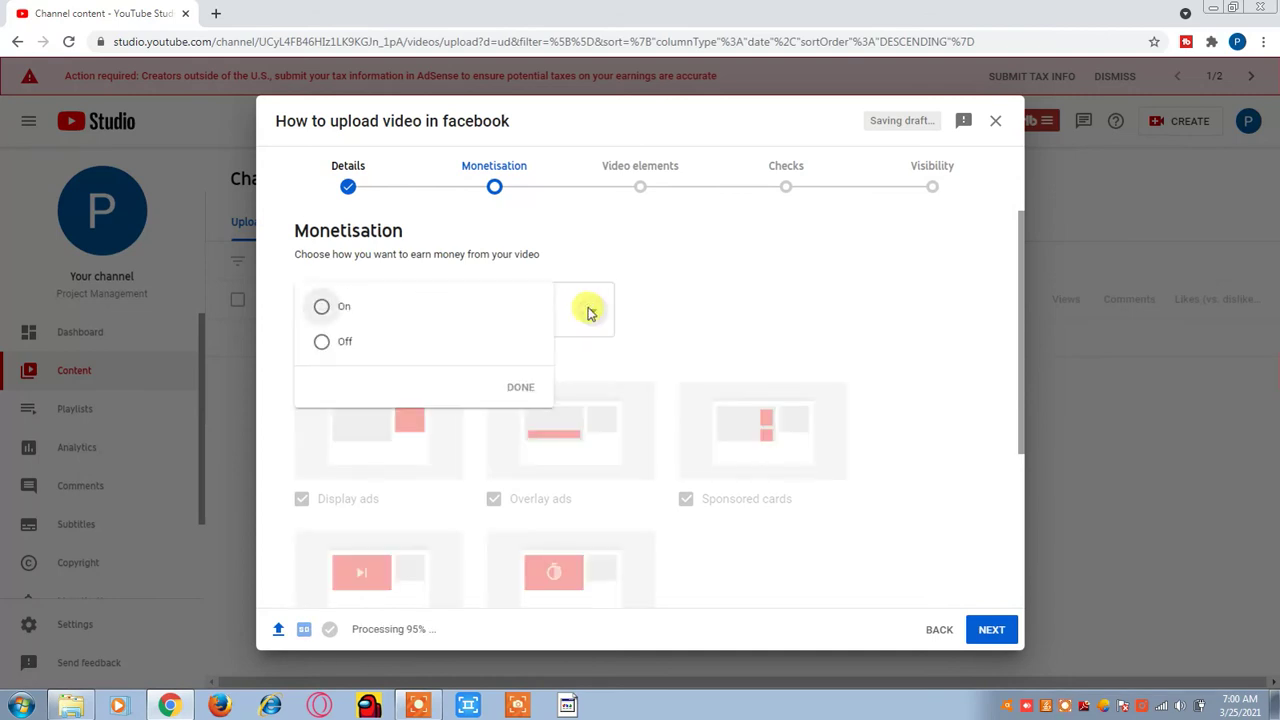
left_click(322, 309)
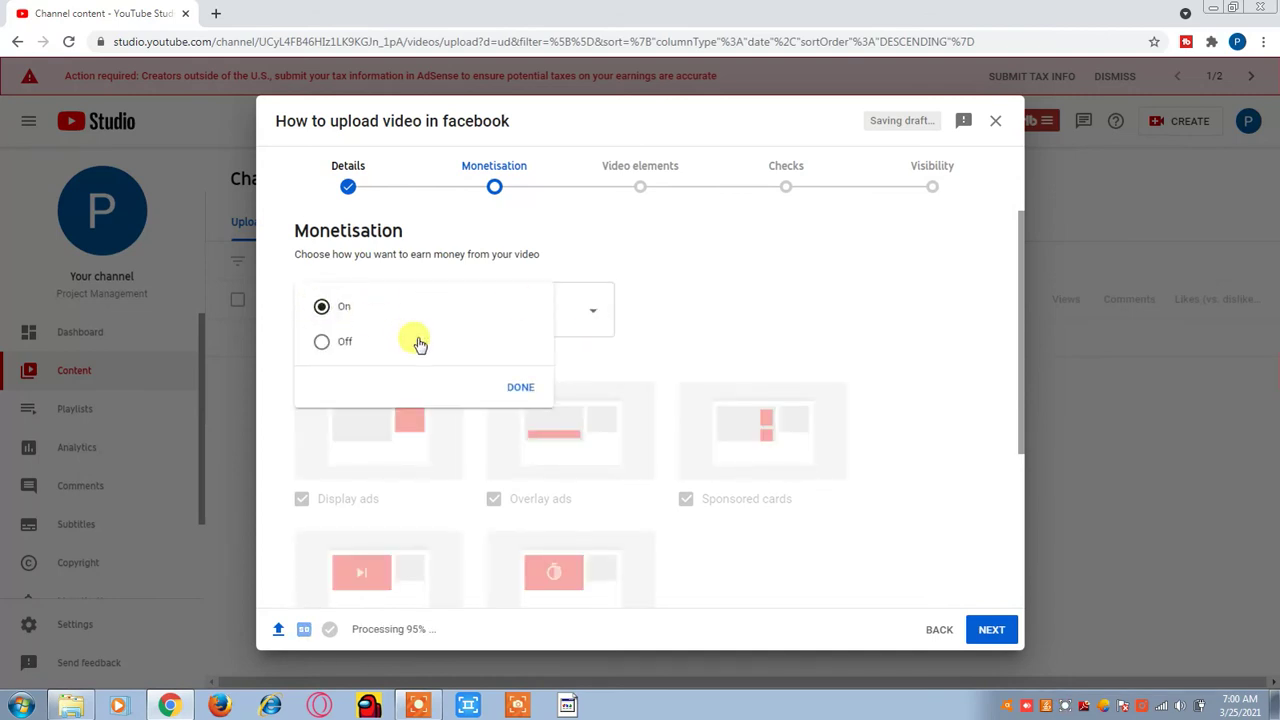
left_click(517, 388)
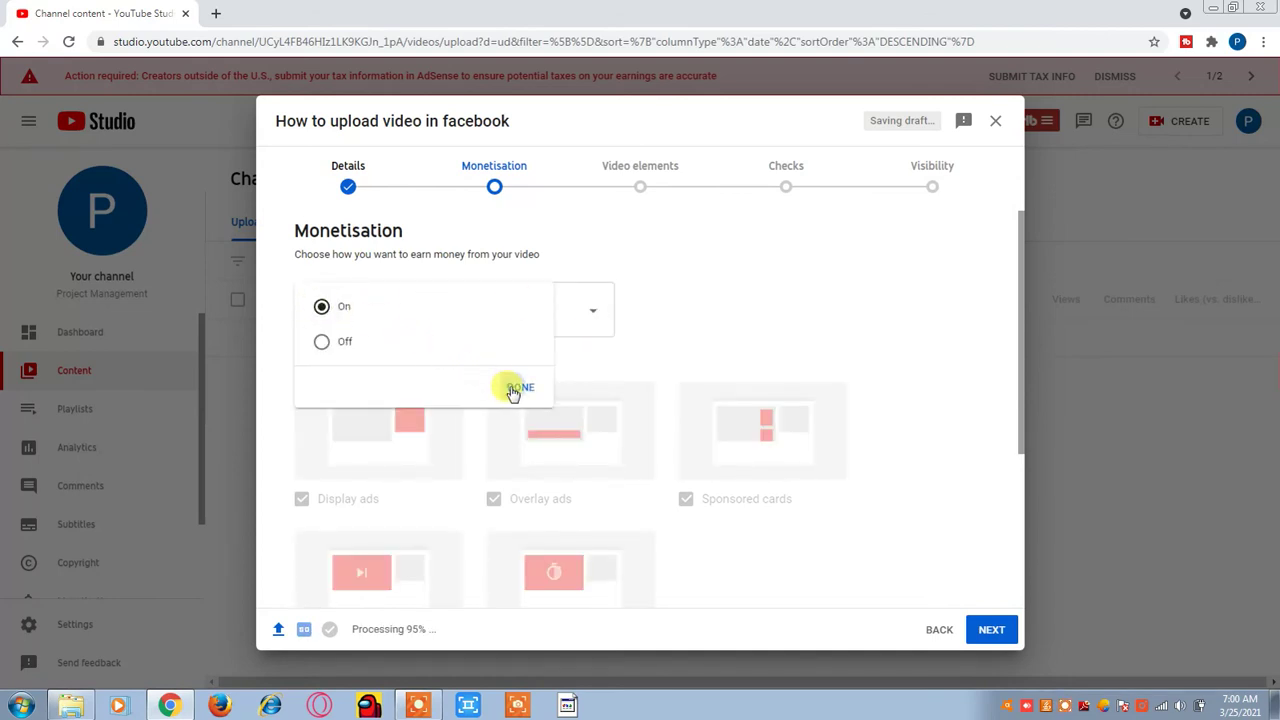
- Submit the ad suitability rating as 'None of the above' and continue to Video elements
left_click(990, 629)
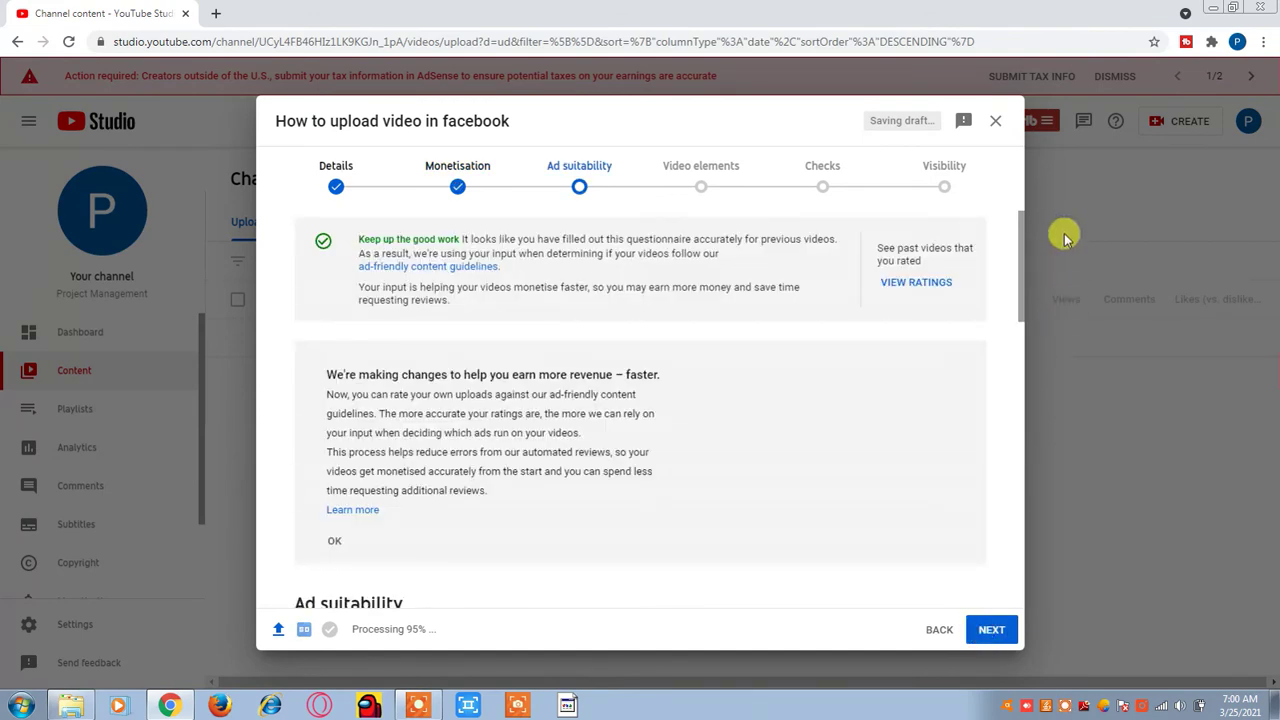
left_click_drag(1020, 234, 1017, 526)
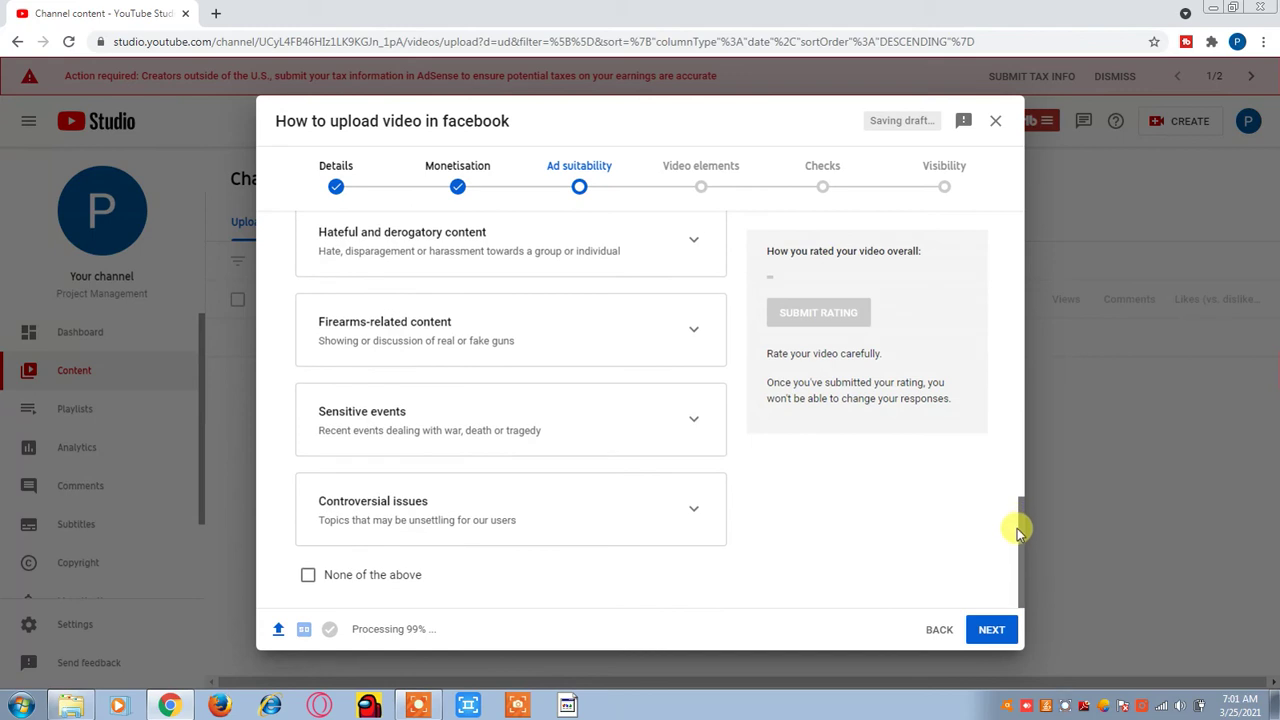
left_click(308, 575)
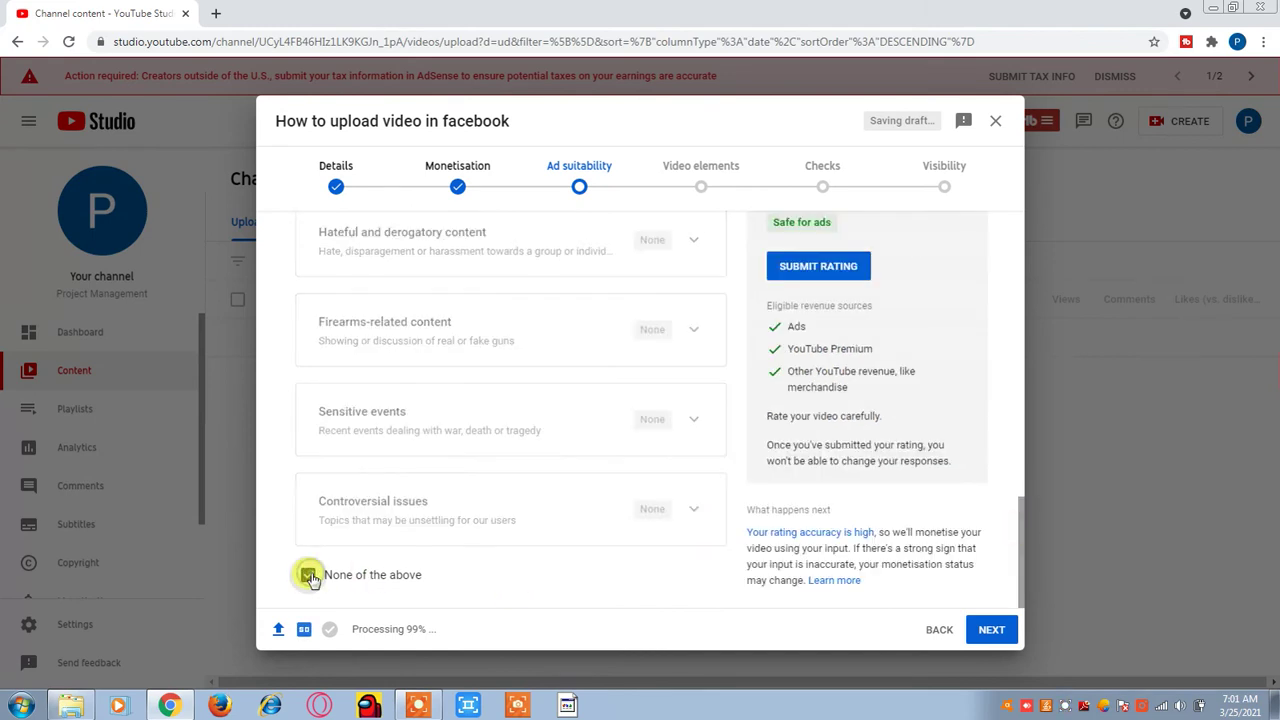
left_click(807, 278)
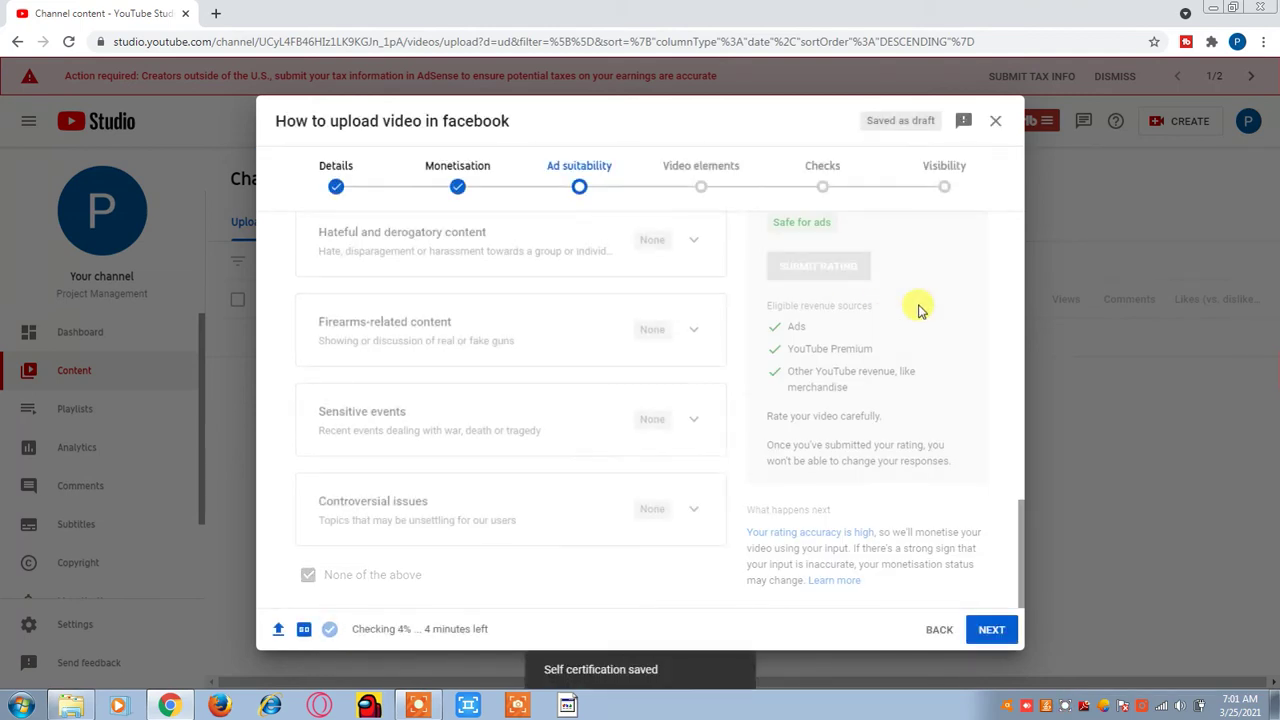
left_click(992, 629)
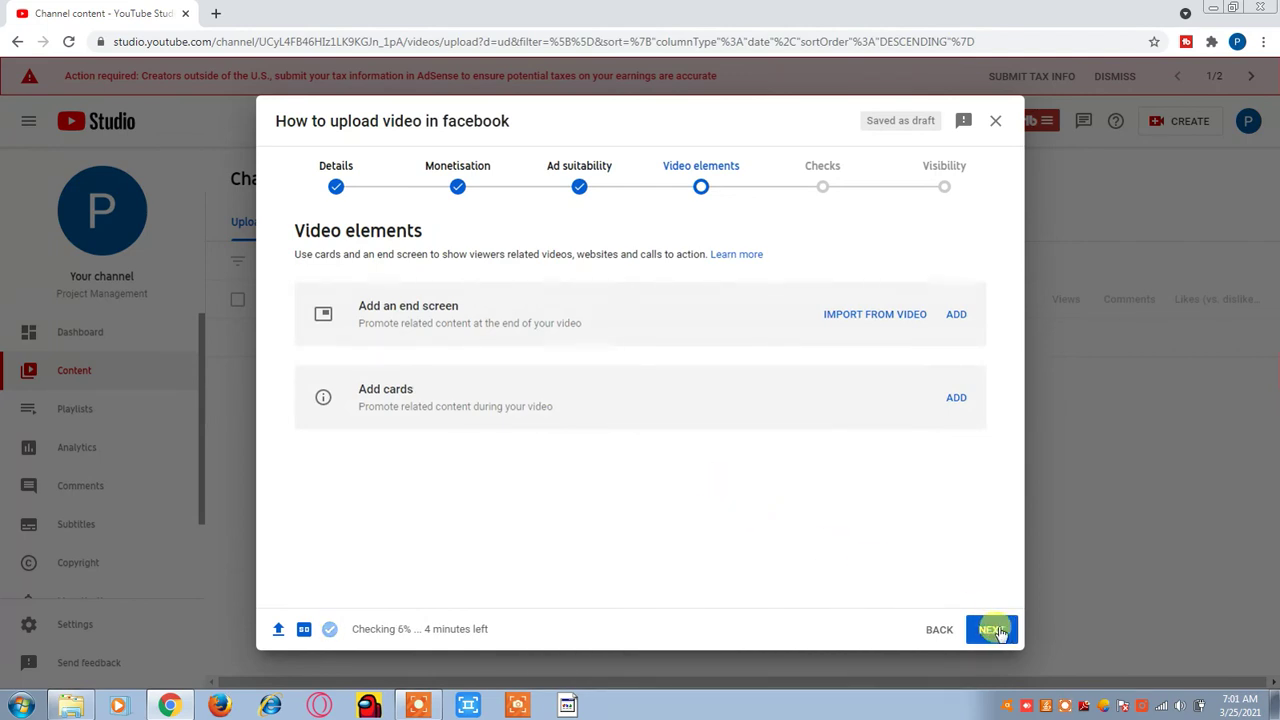
- Skip past Video elements and Checks and set the visibility to Public
left_click(994, 630)
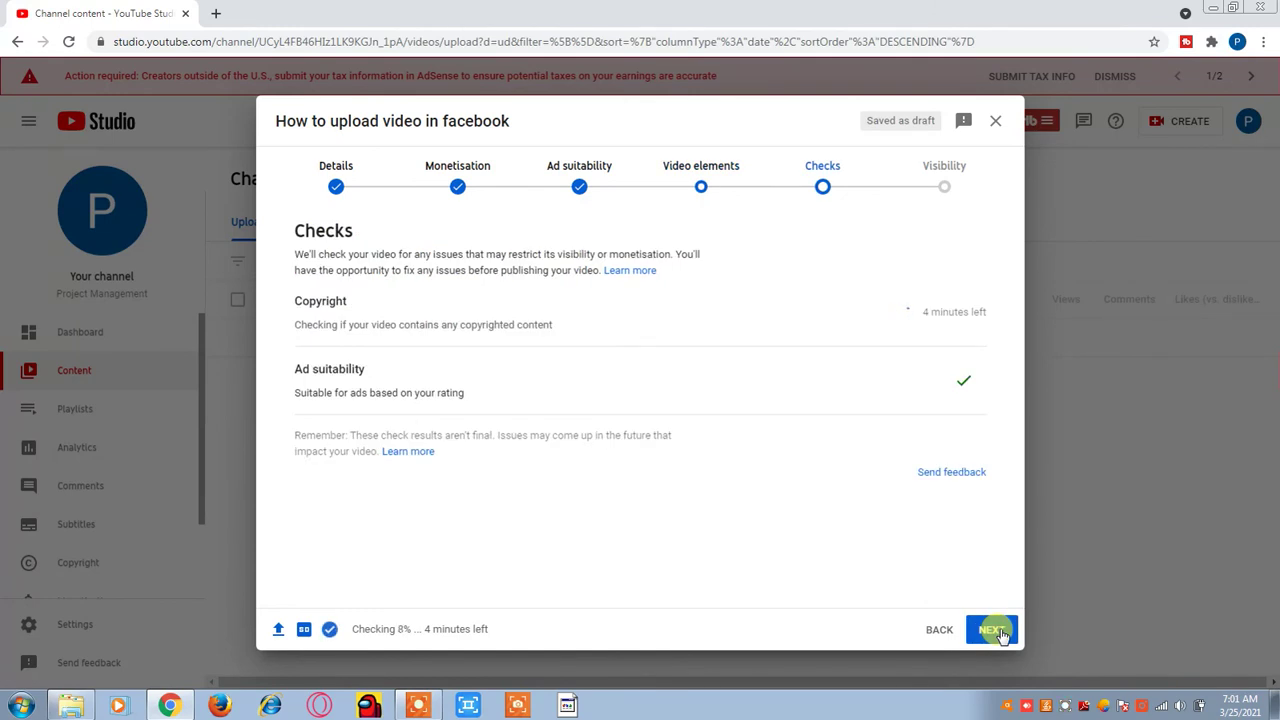
left_click(994, 630)
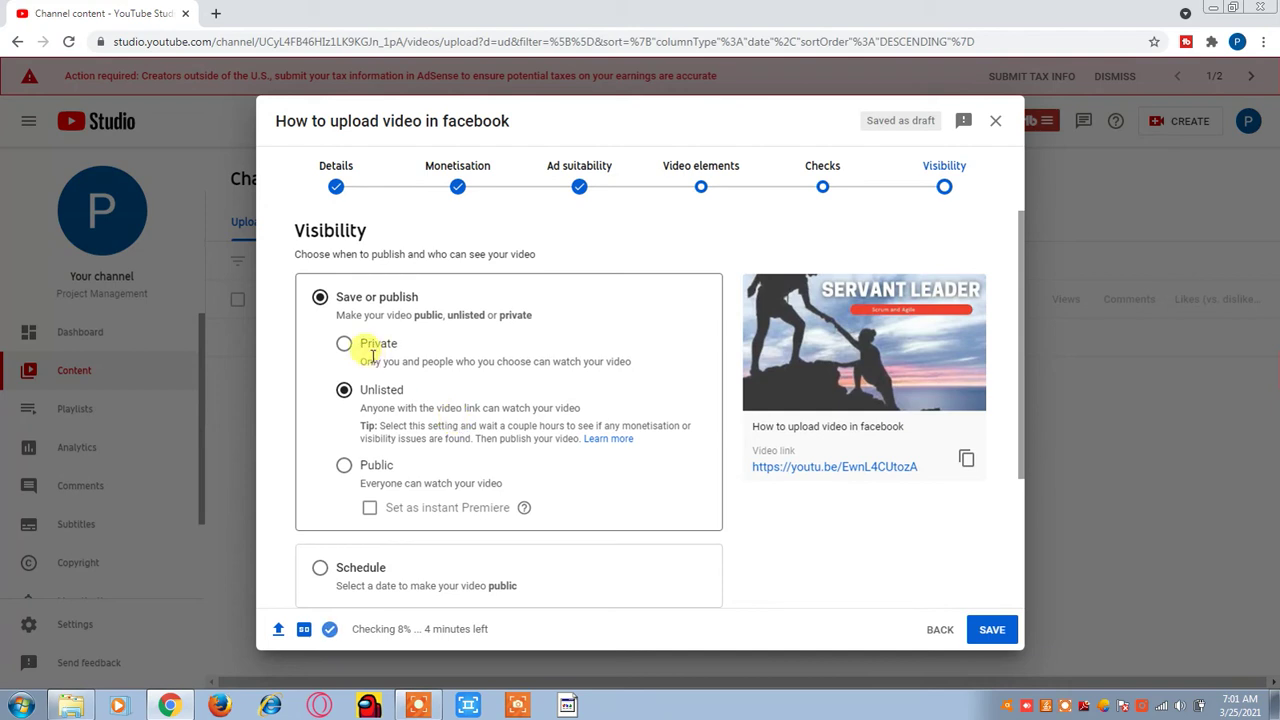
left_click(343, 467)
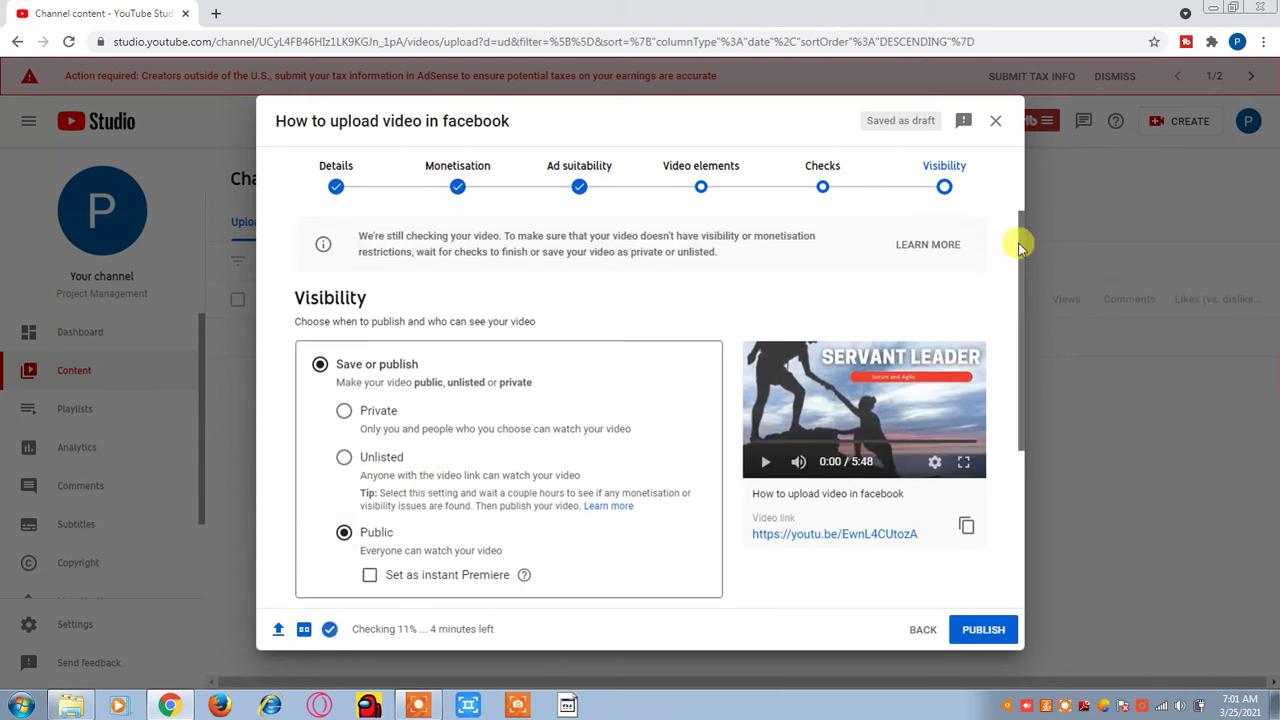
left_click_drag(1024, 243, 1023, 377)
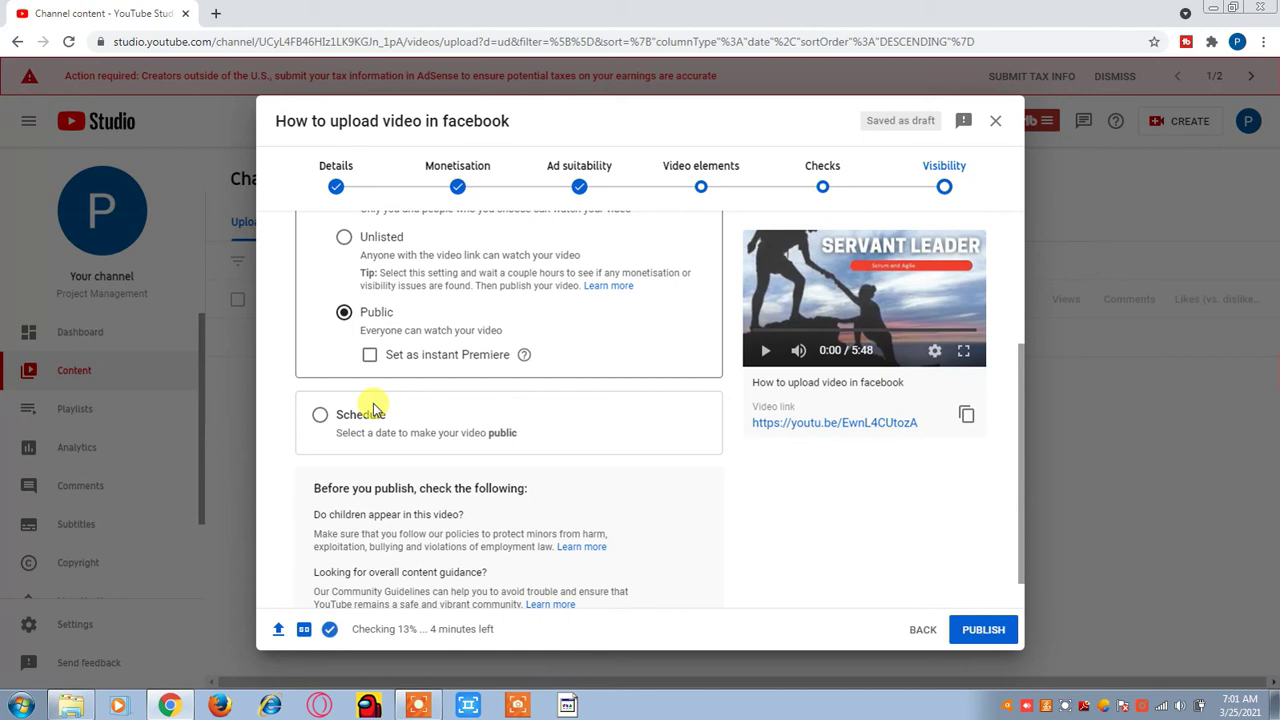
- Schedule the video for 28 Mar 2021 at 01:30
left_click(320, 416)
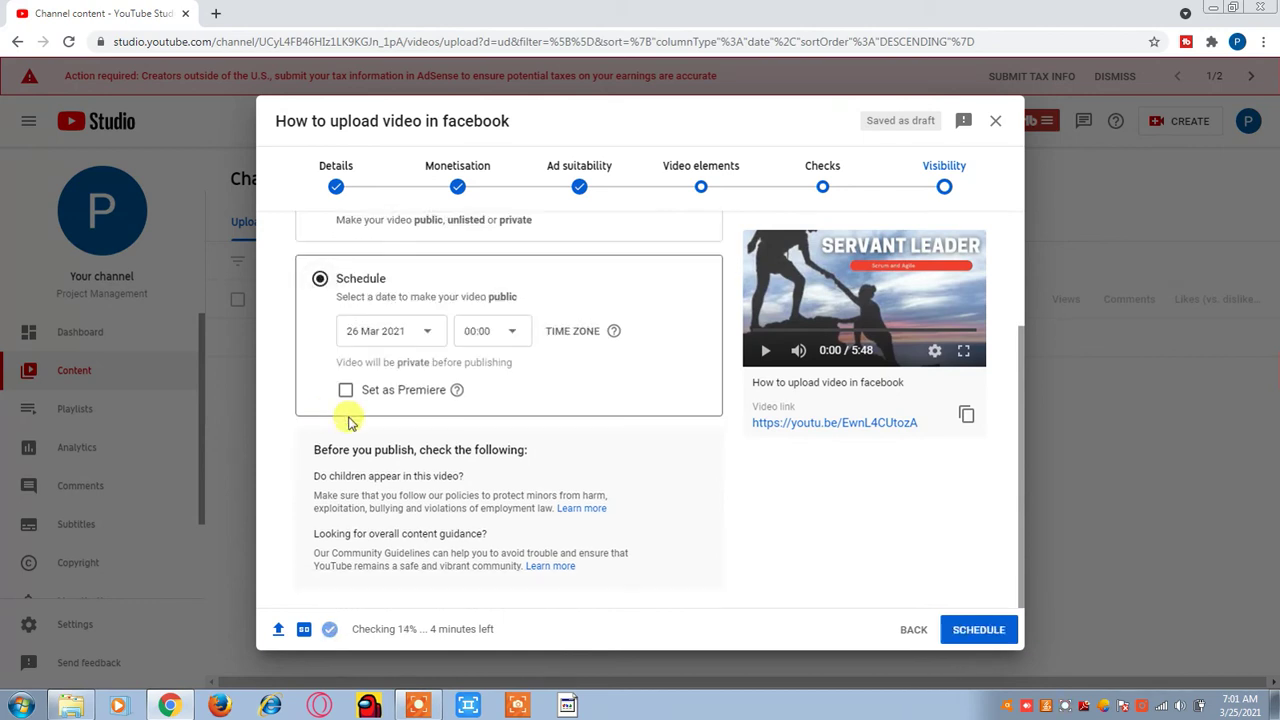
left_click(430, 335)
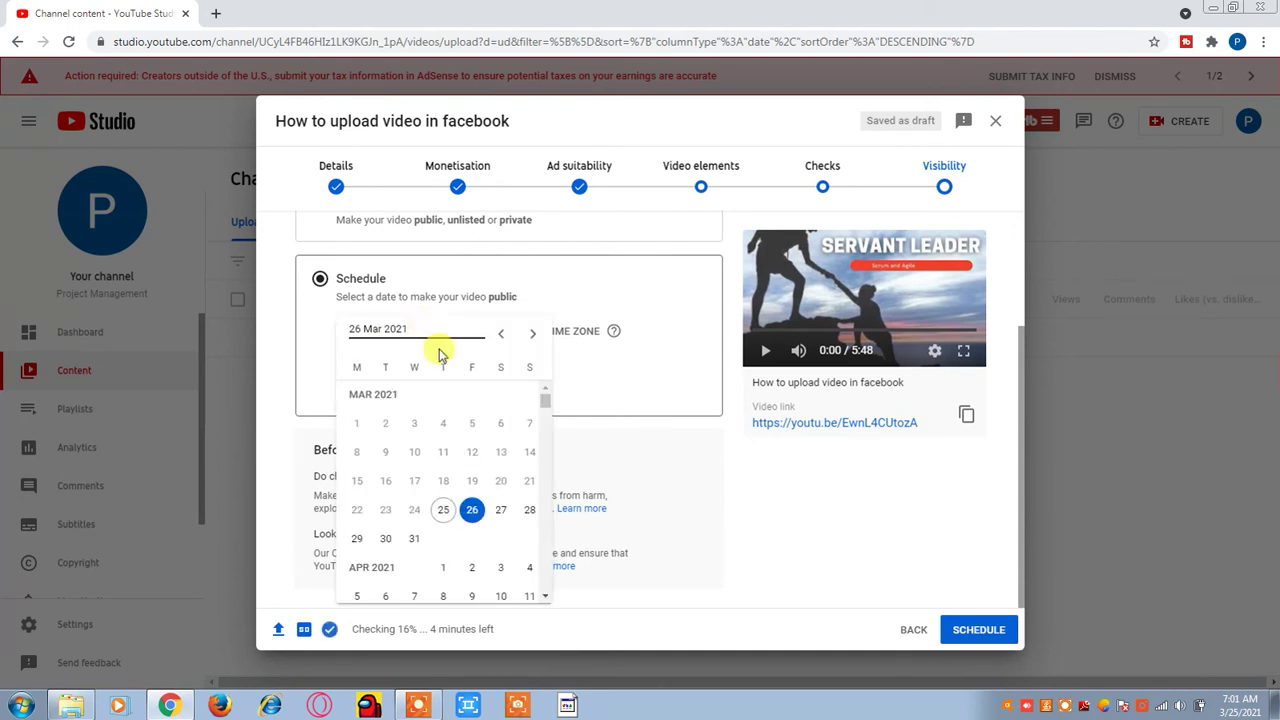
left_click(528, 512)
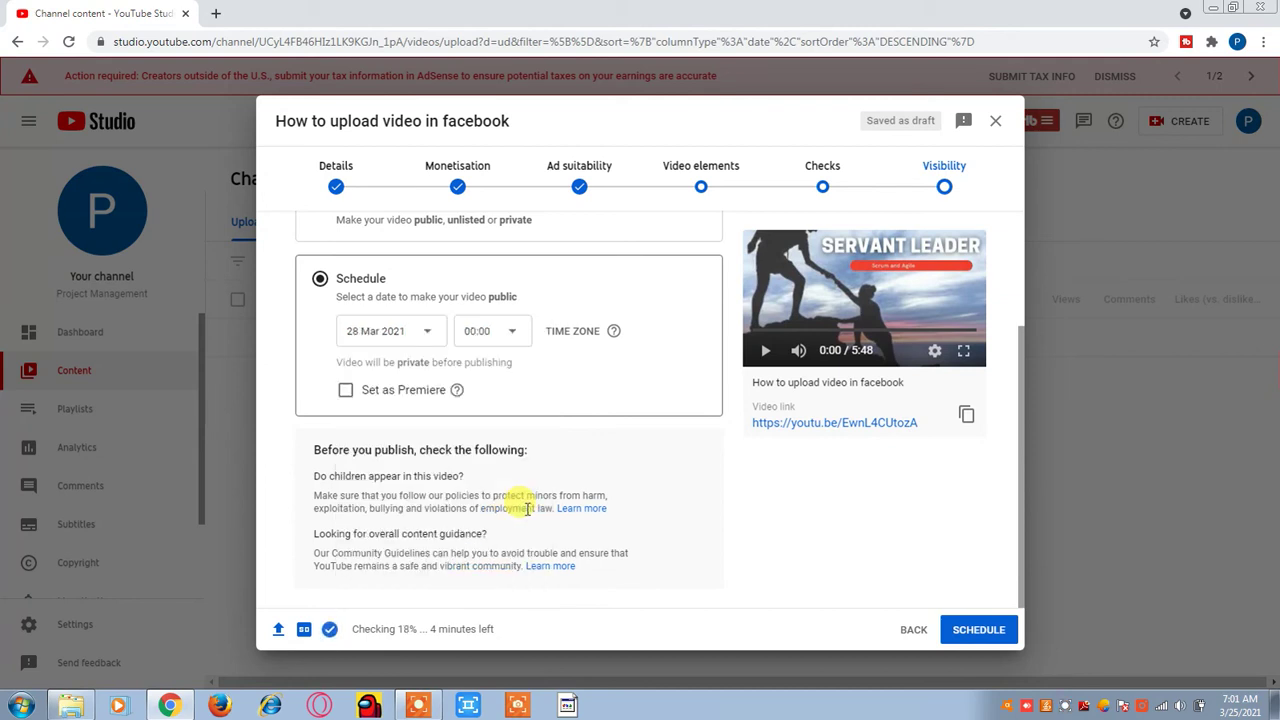
left_click(510, 333)
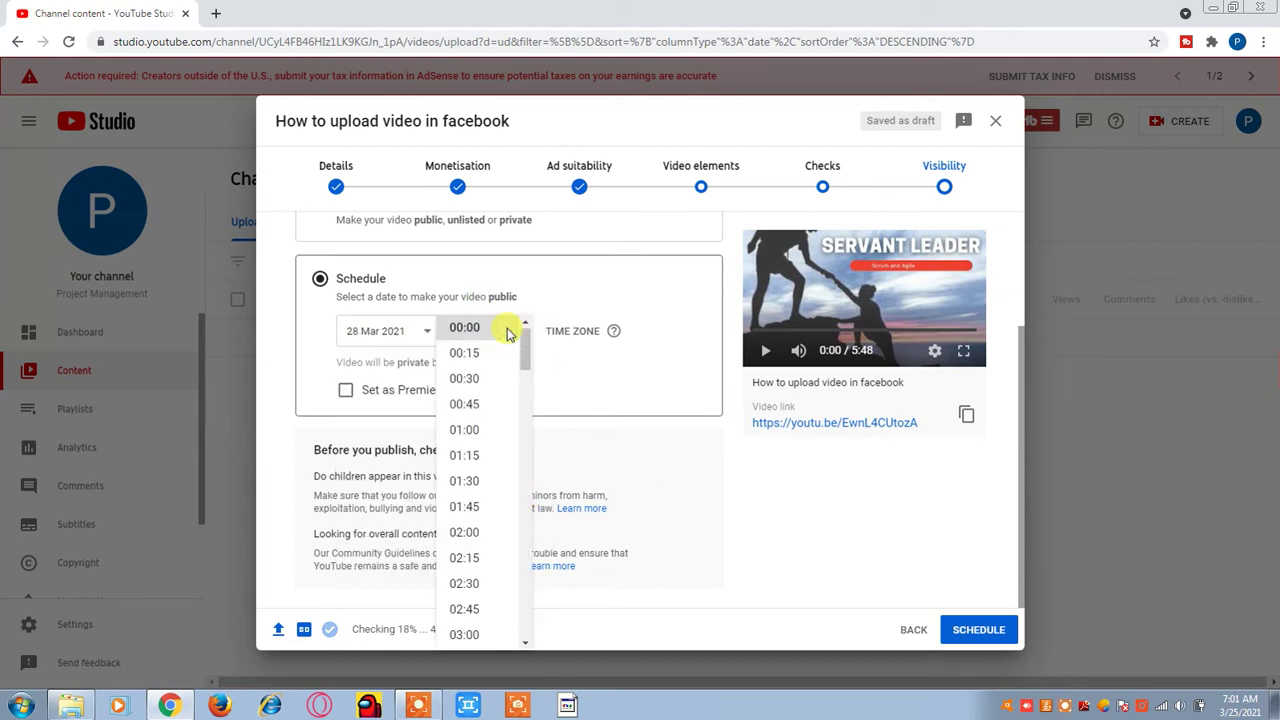
left_click(478, 480)
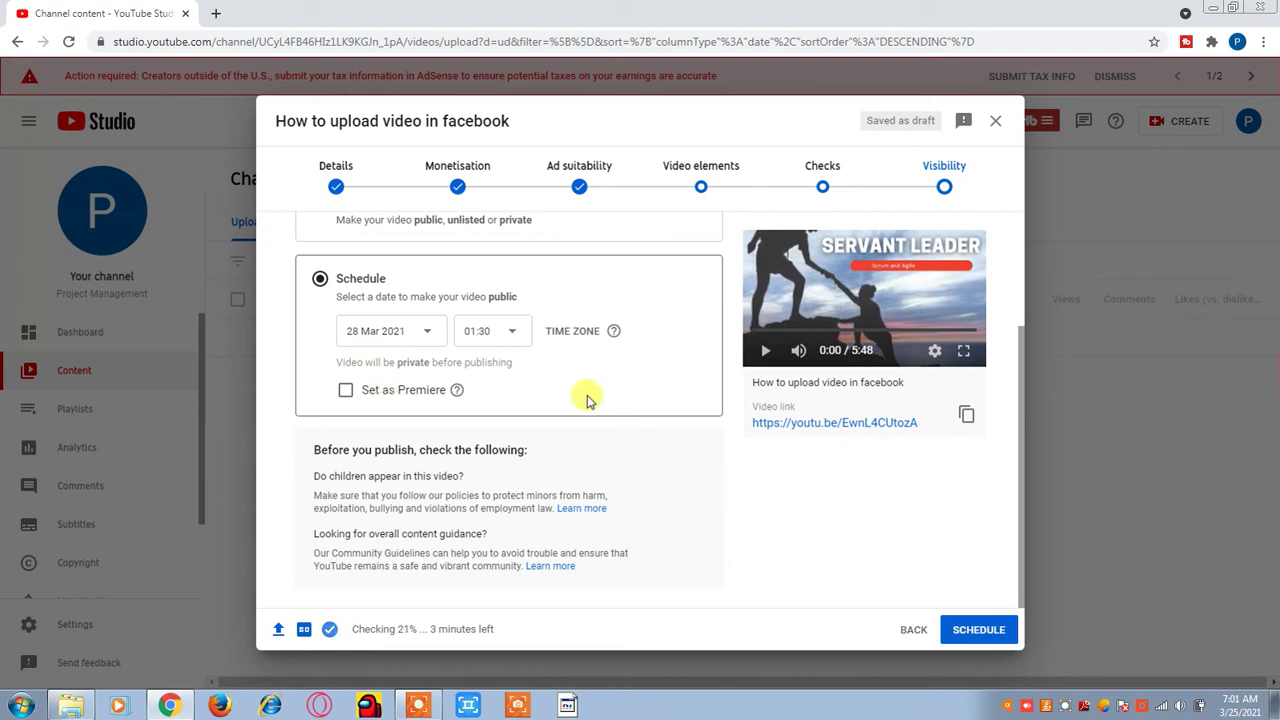
left_click_drag(1020, 349, 1034, 249)
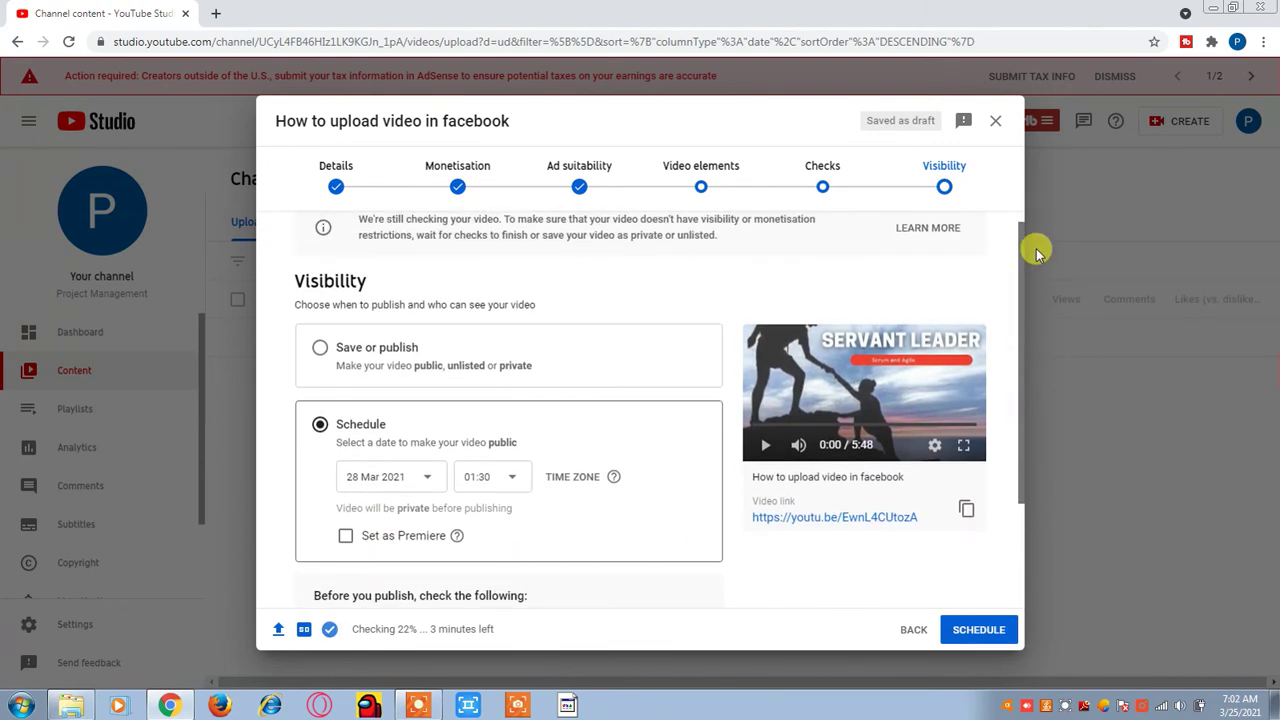
- Switch back to publishing now as Public, publish, and close the confirmation
left_click(324, 348)
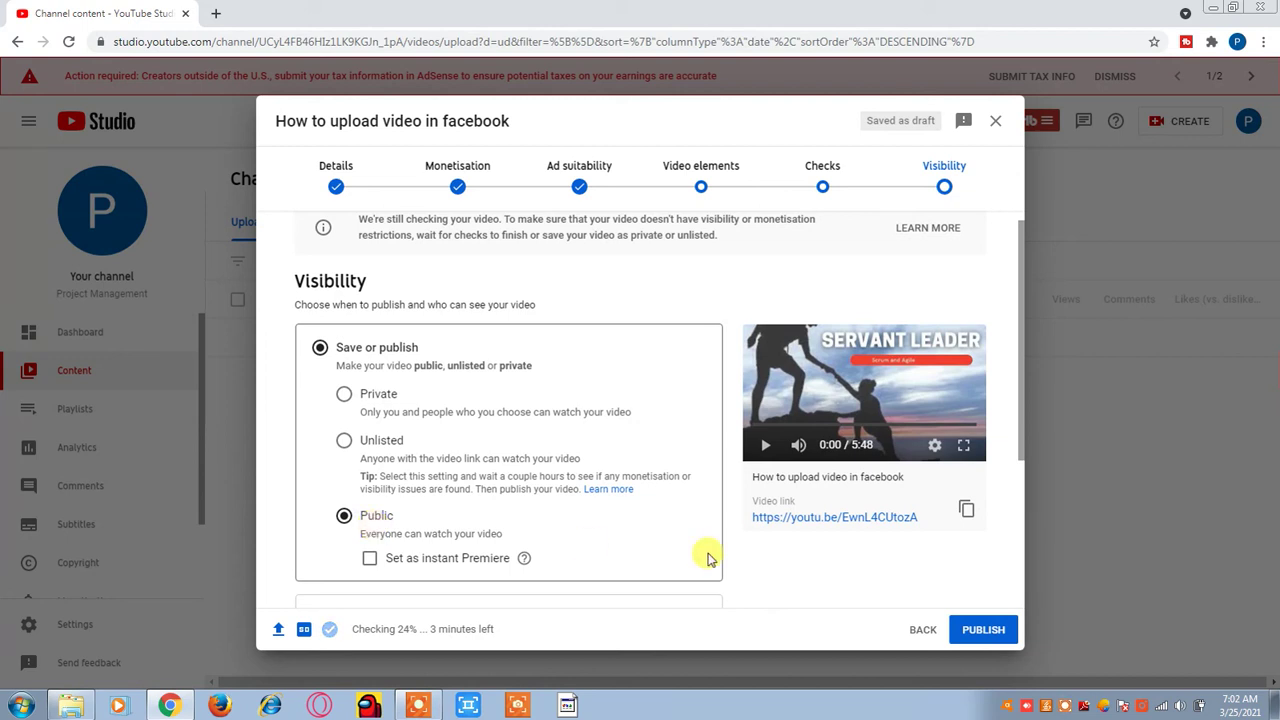
left_click_drag(1023, 339, 1020, 403)
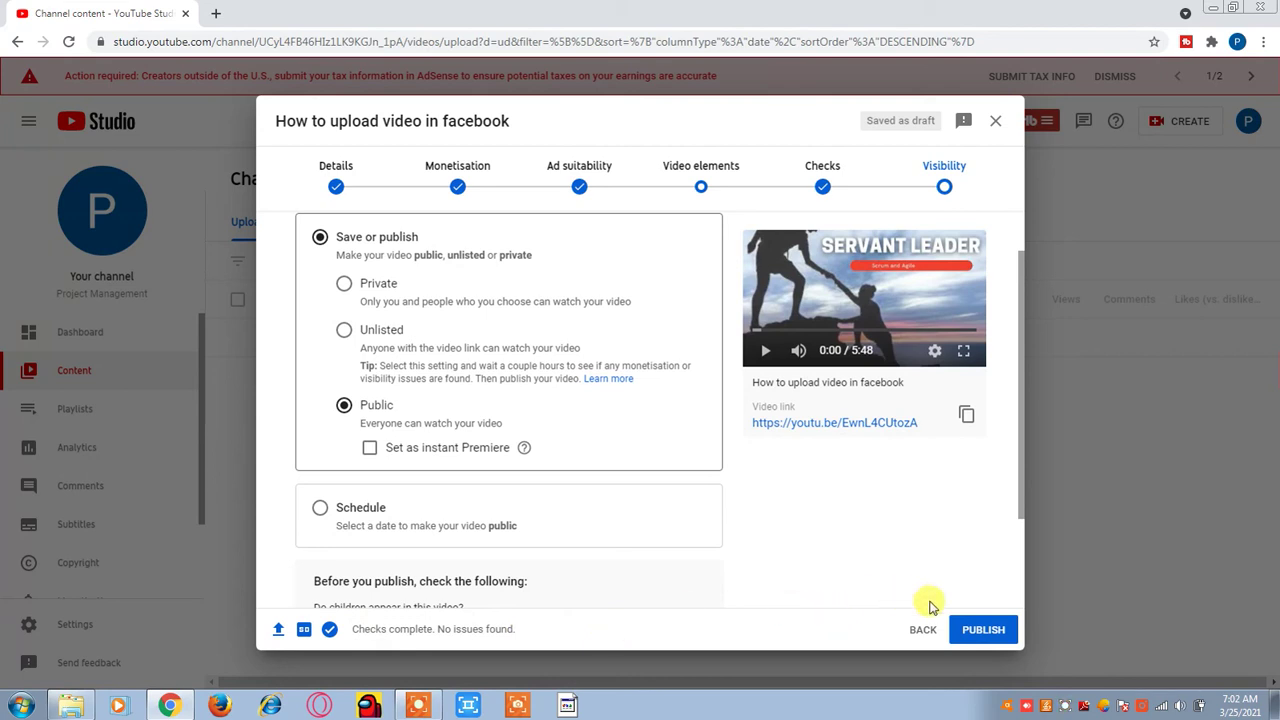
left_click(971, 633)
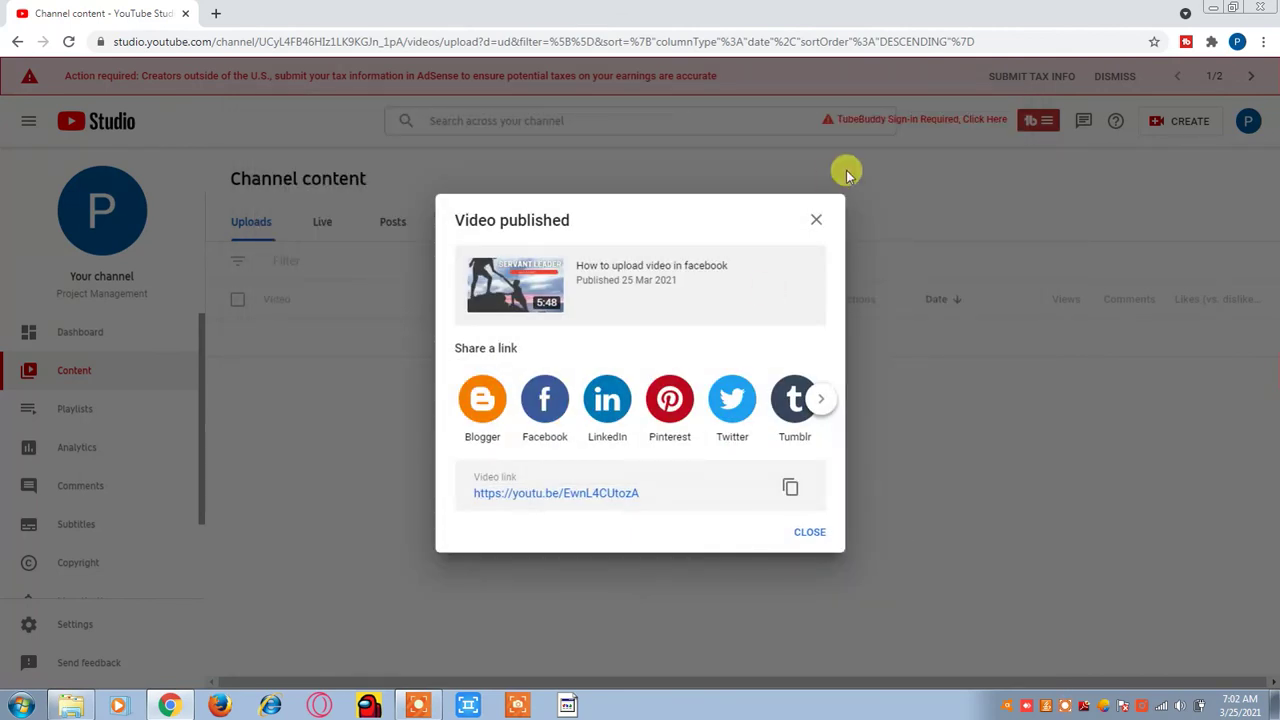
left_click(817, 220)
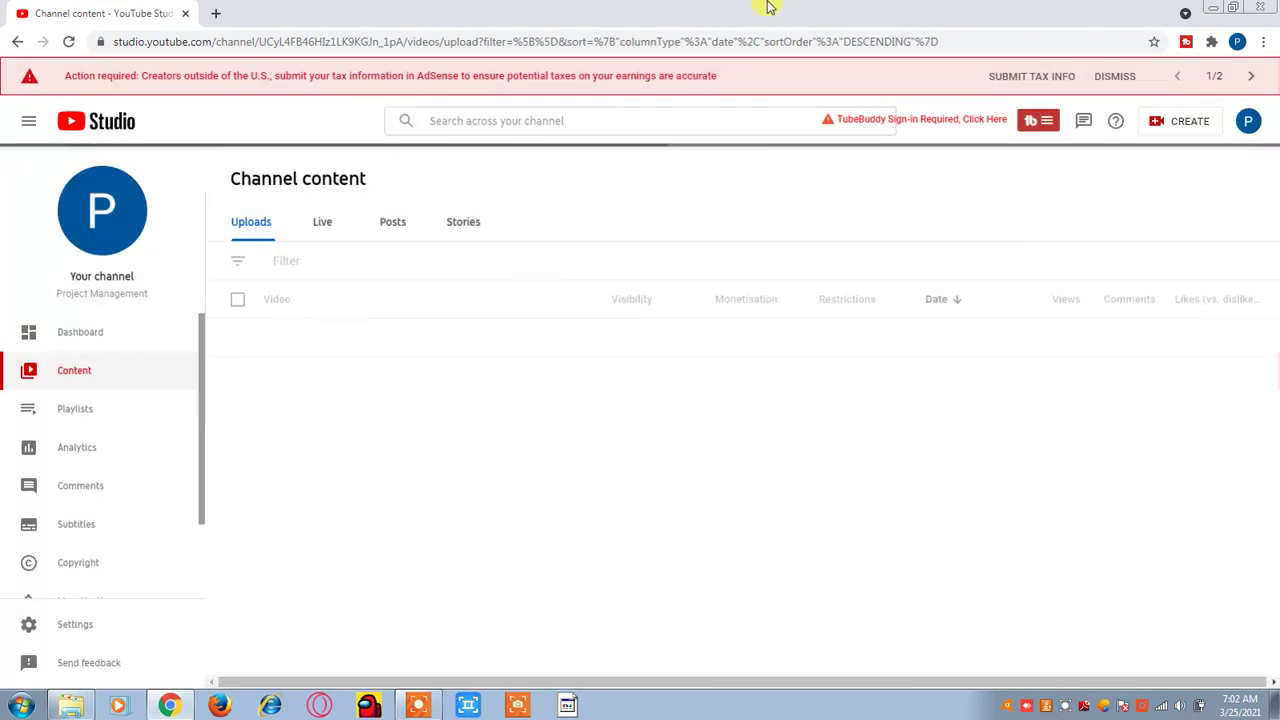